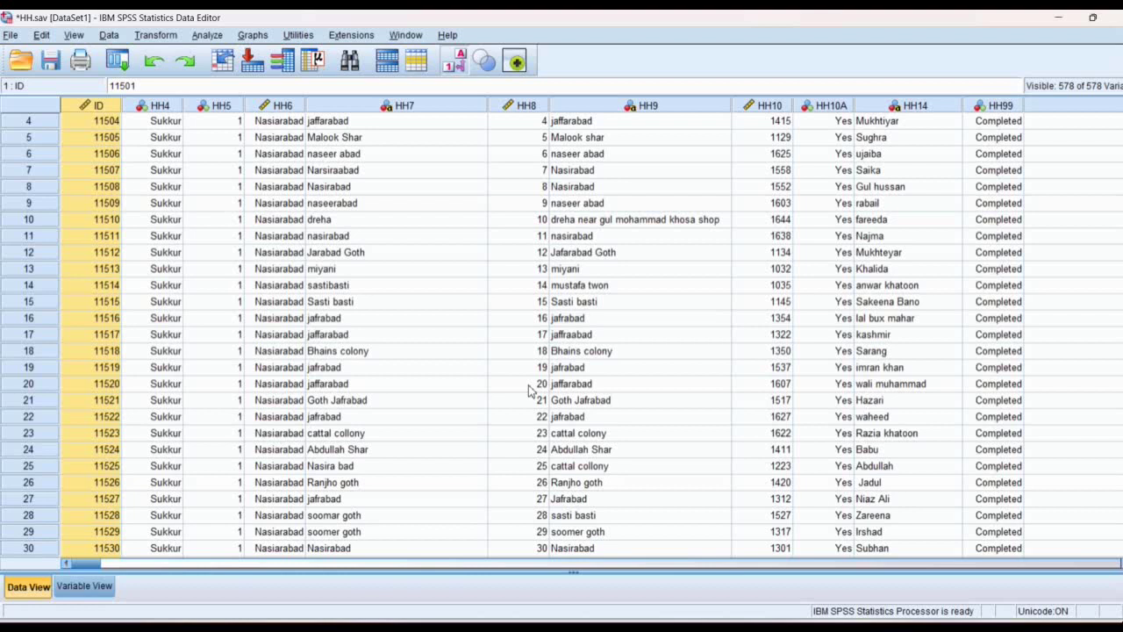
Examine the ID column of the household data in HH.sav to check whether each household has its own row.
scroll(13, 417, down, 3)
scroll(251, 351, up, 4)
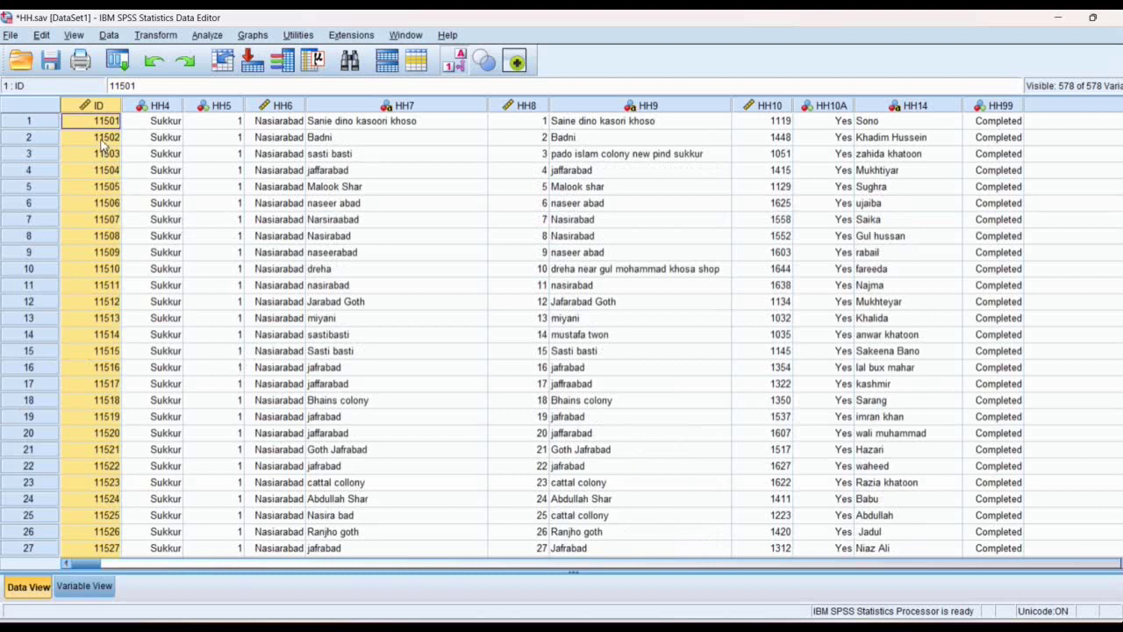
scroll(103, 144, down, 2)
scroll(101, 132, up, 2)
click(107, 170)
scroll(97, 202, down, 3)
click(96, 206)
click(98, 235)
click(96, 254)
click(94, 286)
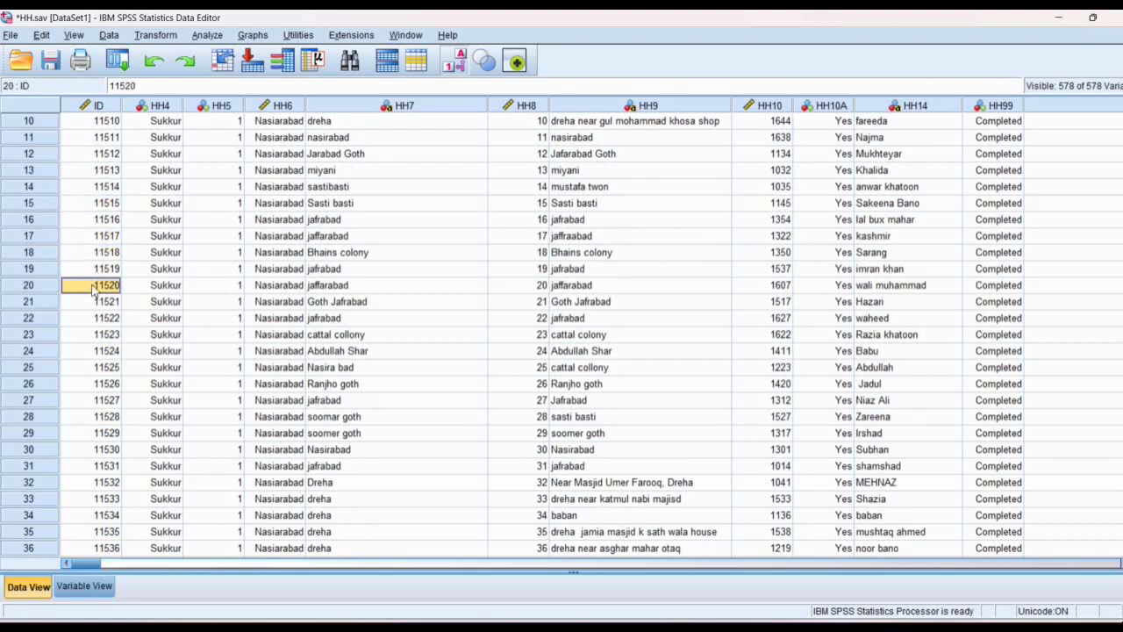
scroll(110, 259, up, 3)
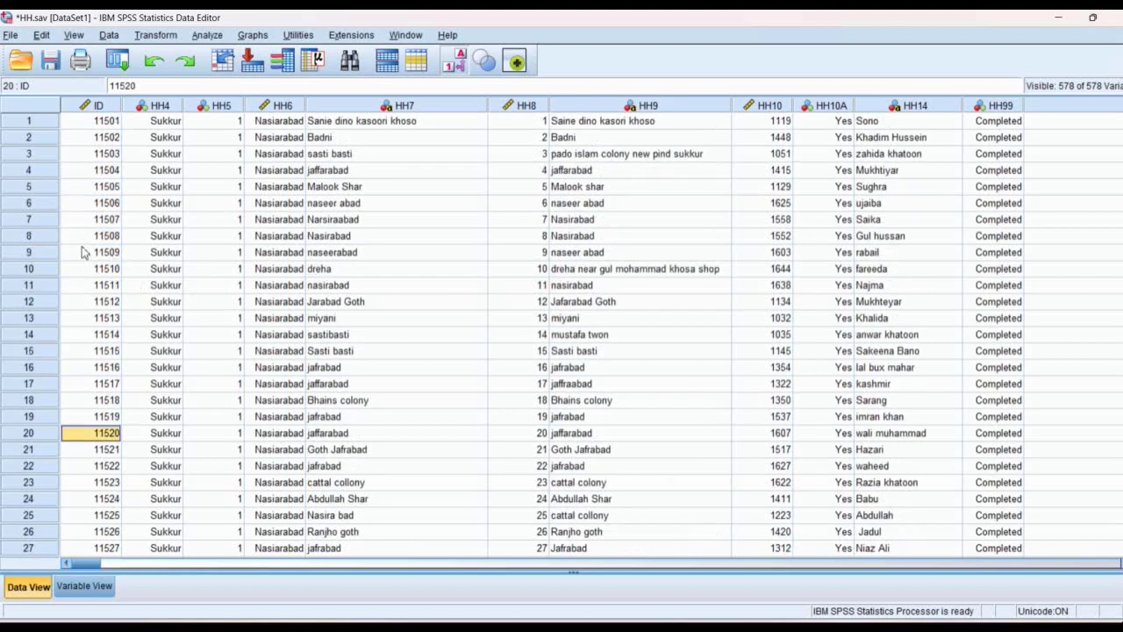
Inspect individual household rows in HH.sav and how each ID relates to the variables from HH4 through HH99.
click(43, 238)
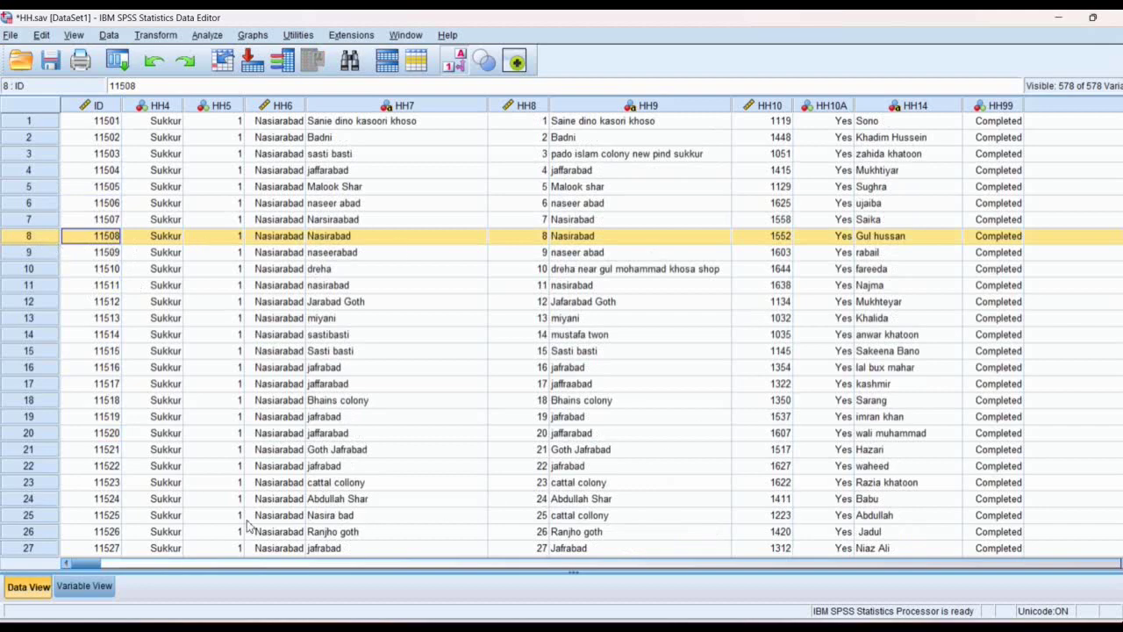
mouse_move(86, 562)
mouse_down()
mouse_move(592, 583)
mouse_move(84, 564)
mouse_up()
click(79, 221)
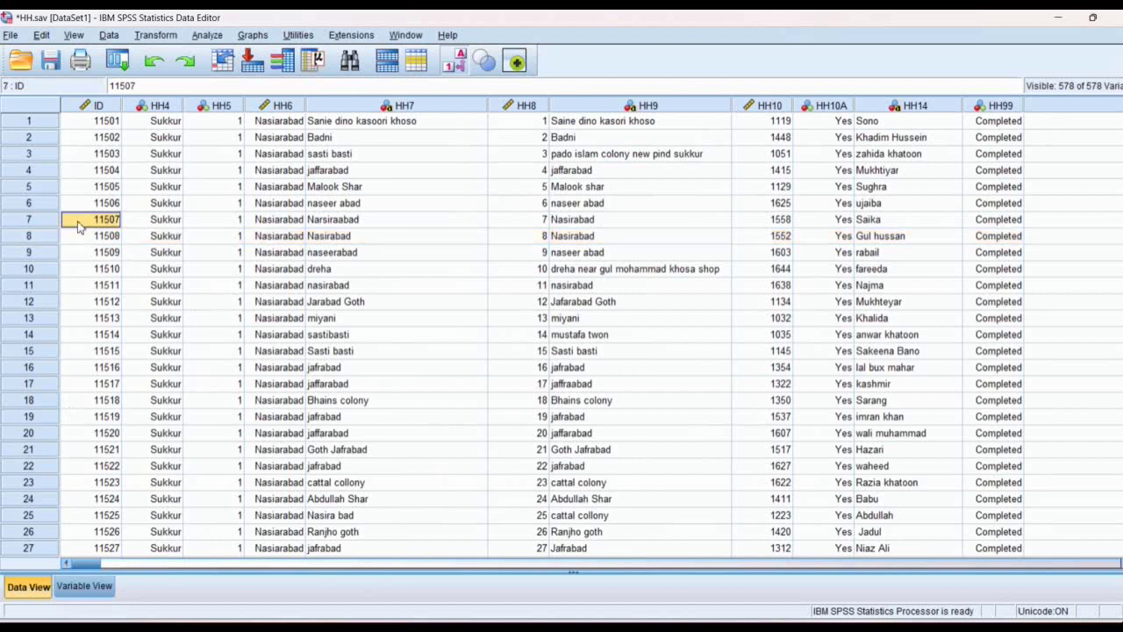
click(100, 205)
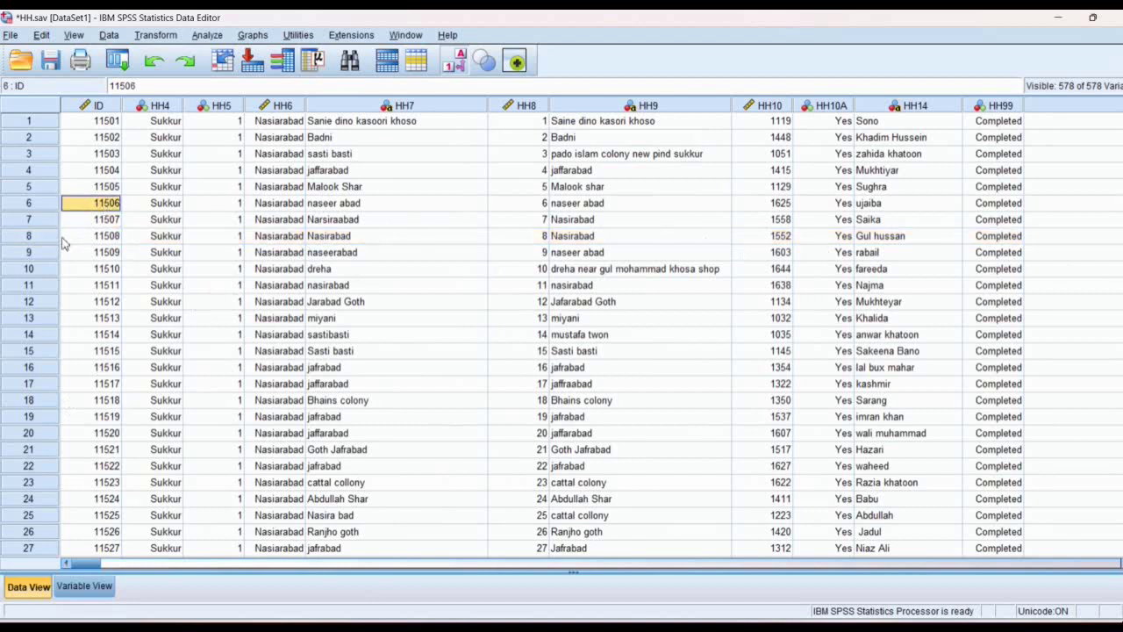
click(102, 123)
click(100, 154)
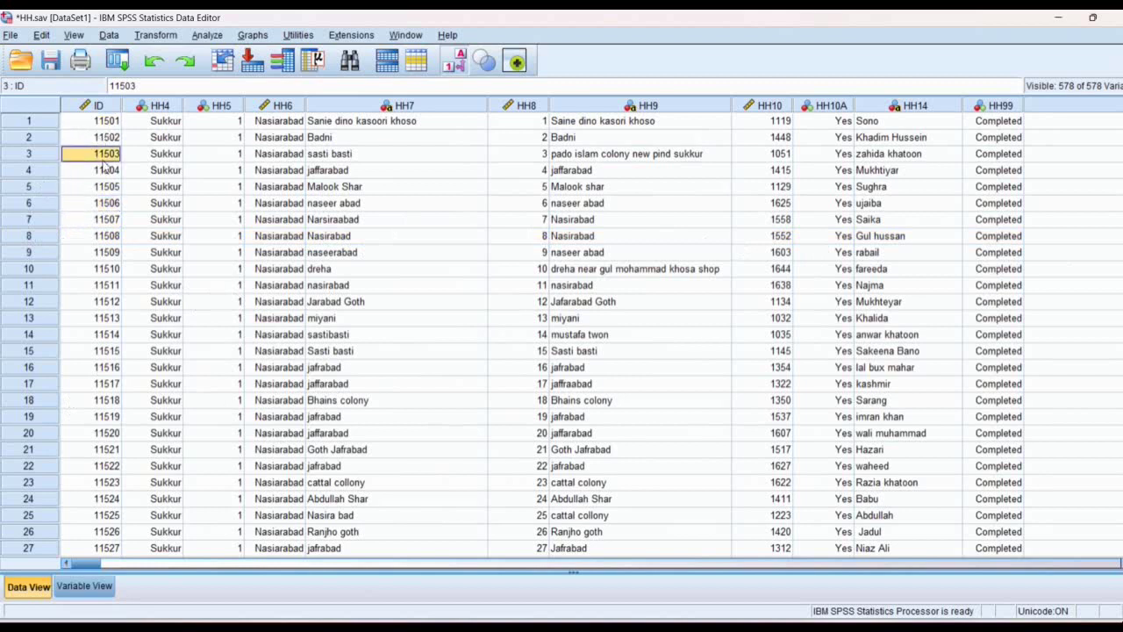
click(106, 187)
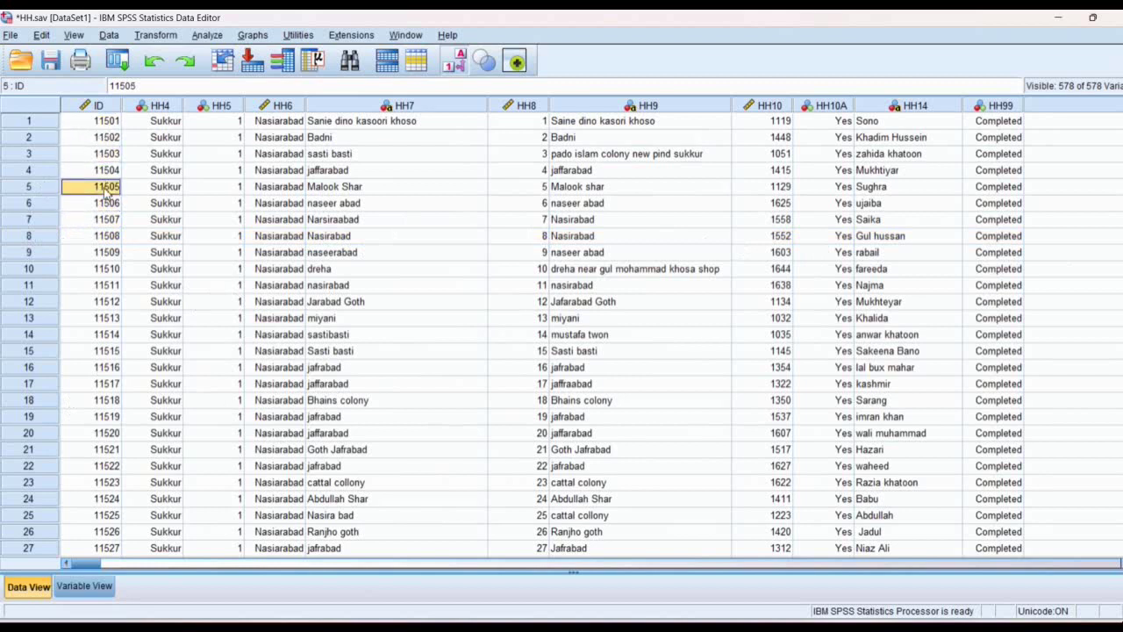
click(155, 107)
drag(154, 107, 1066, 108)
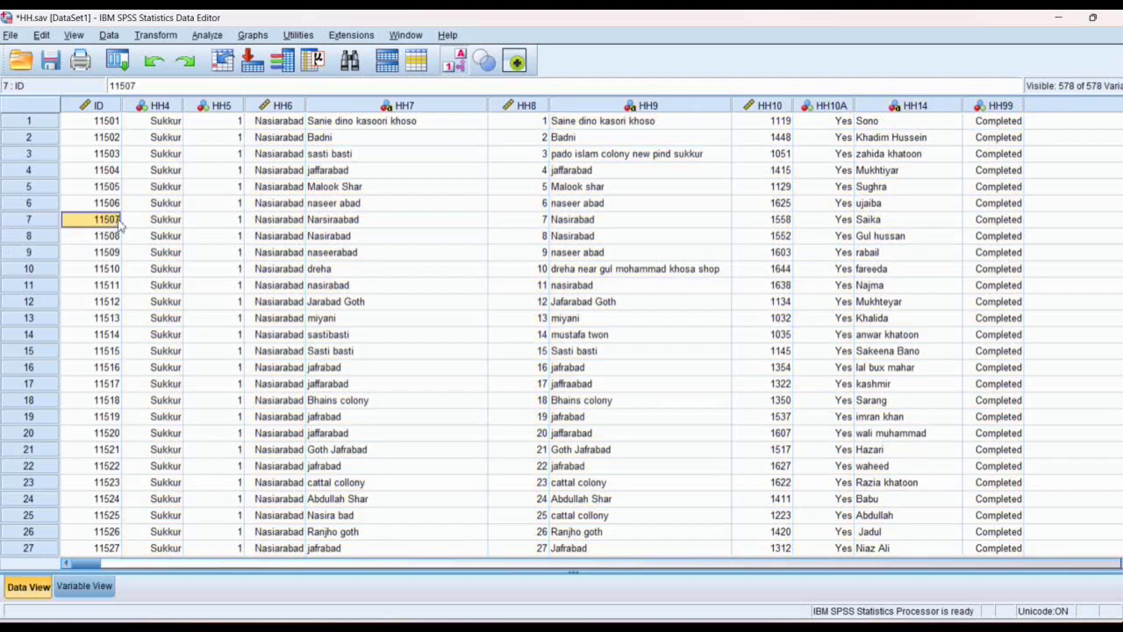
Review the first household's ID, HH4, HH5 and HH6 values and check the description of variable HH6.
click(109, 220)
click(102, 121)
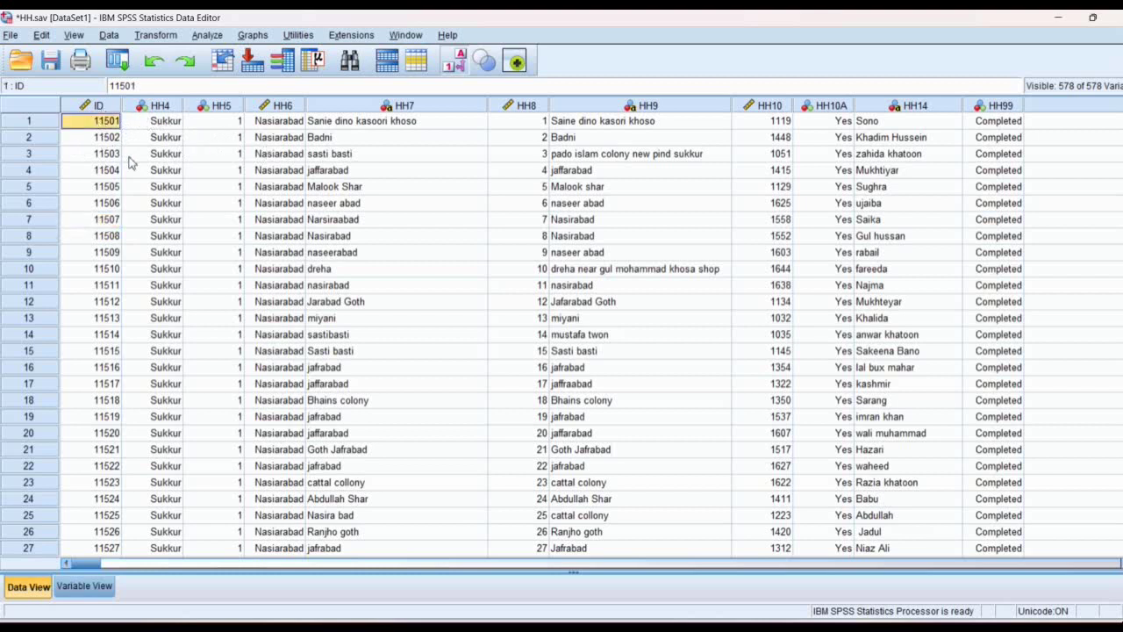
click(177, 125)
click(210, 125)
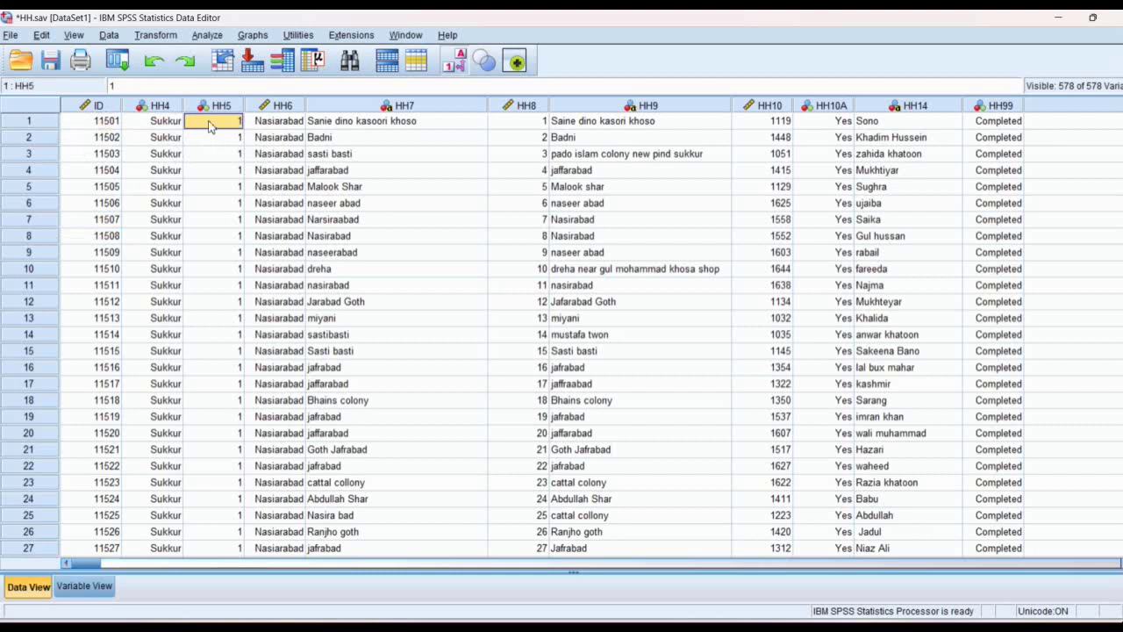
click(260, 128)
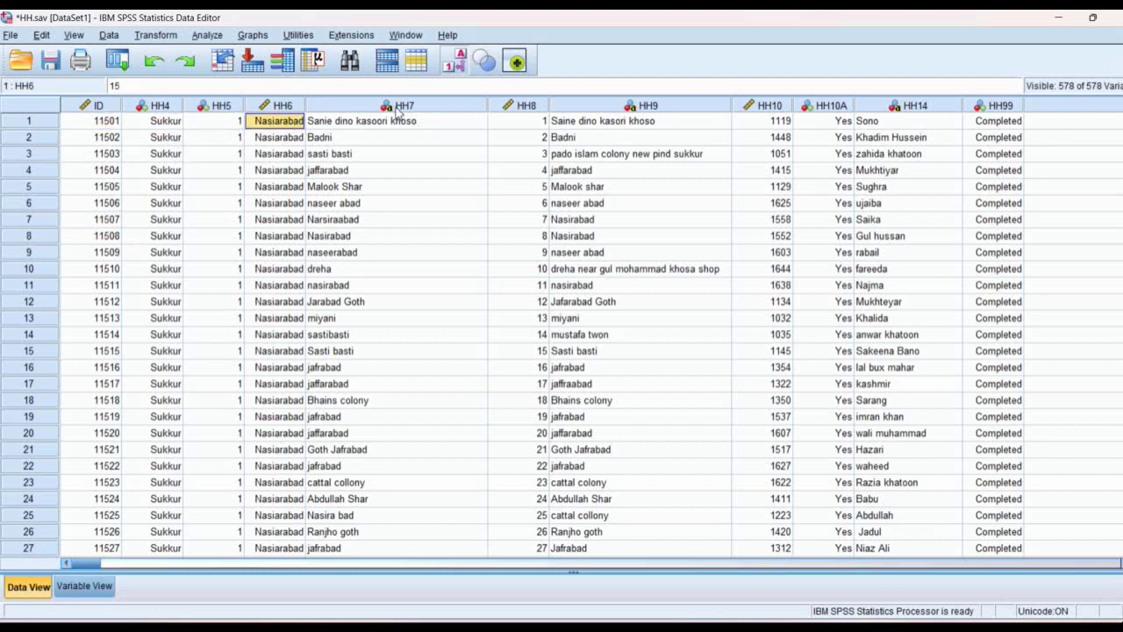
mouse_move(400, 111)
click(110, 121)
mouse_move(263, 109)
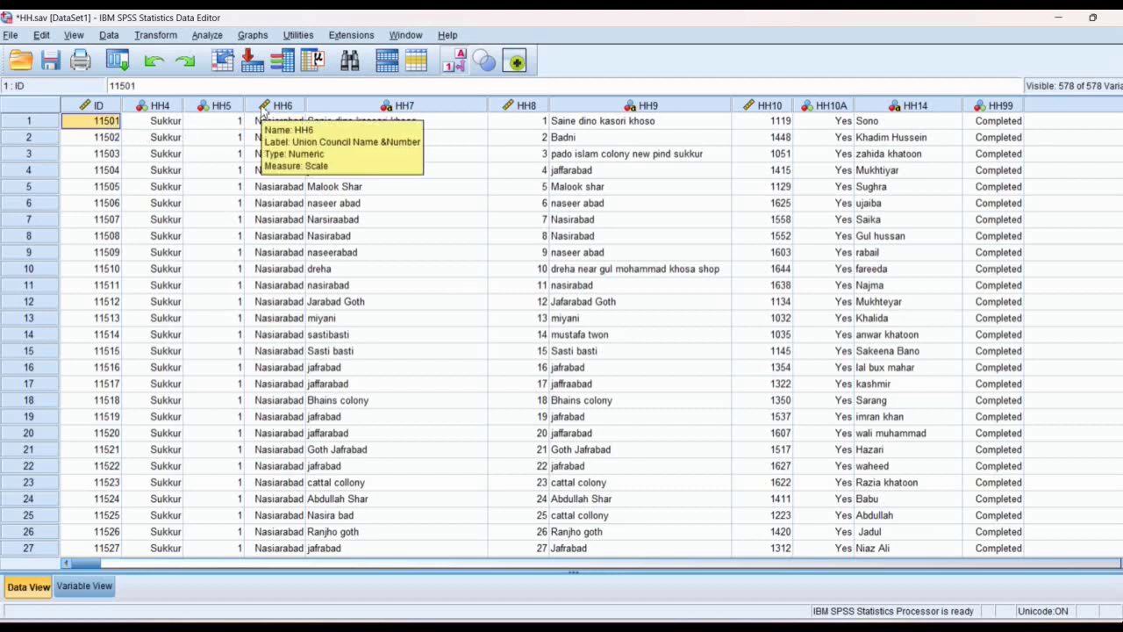
click(104, 138)
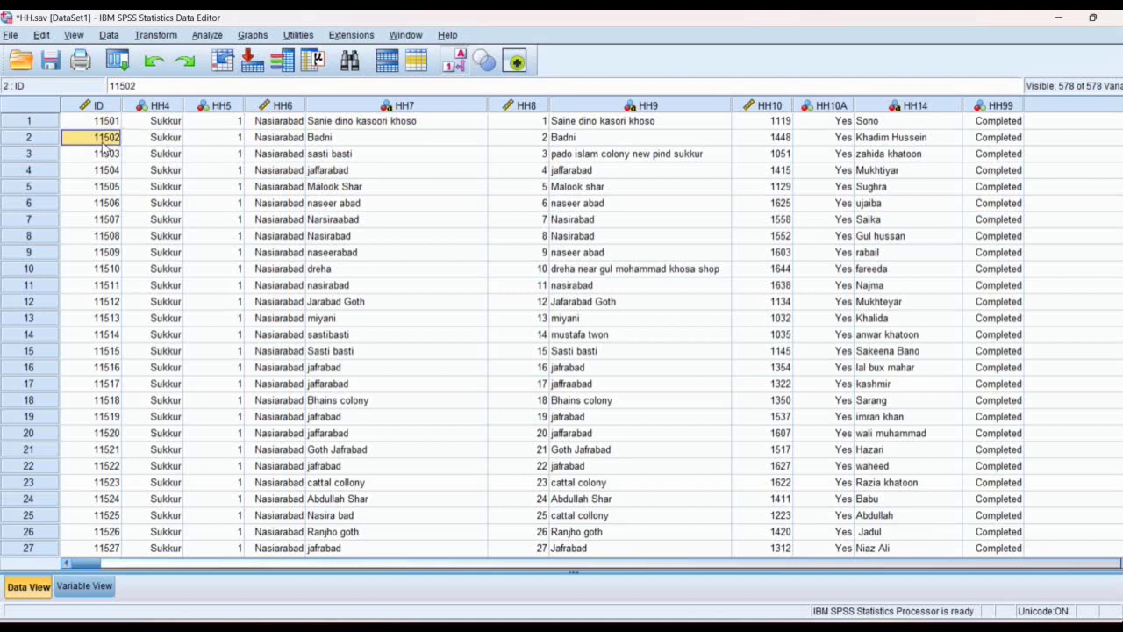
click(106, 127)
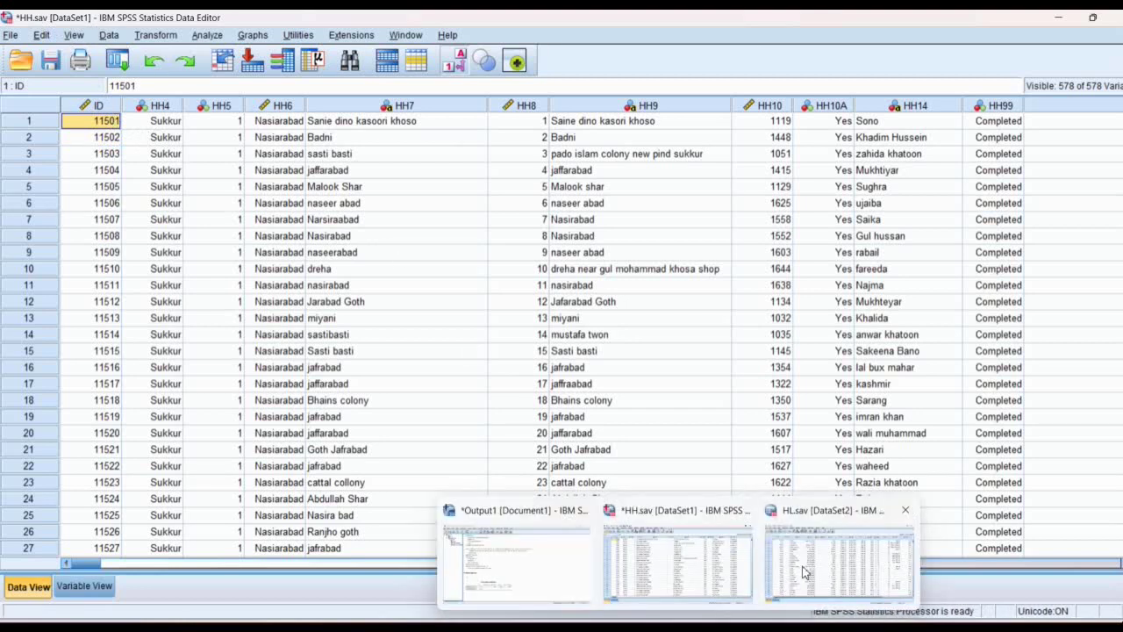
Switch to the HL.sav dataset and highlight the ID cells of the first household in rows 1 to 12.
click(805, 572)
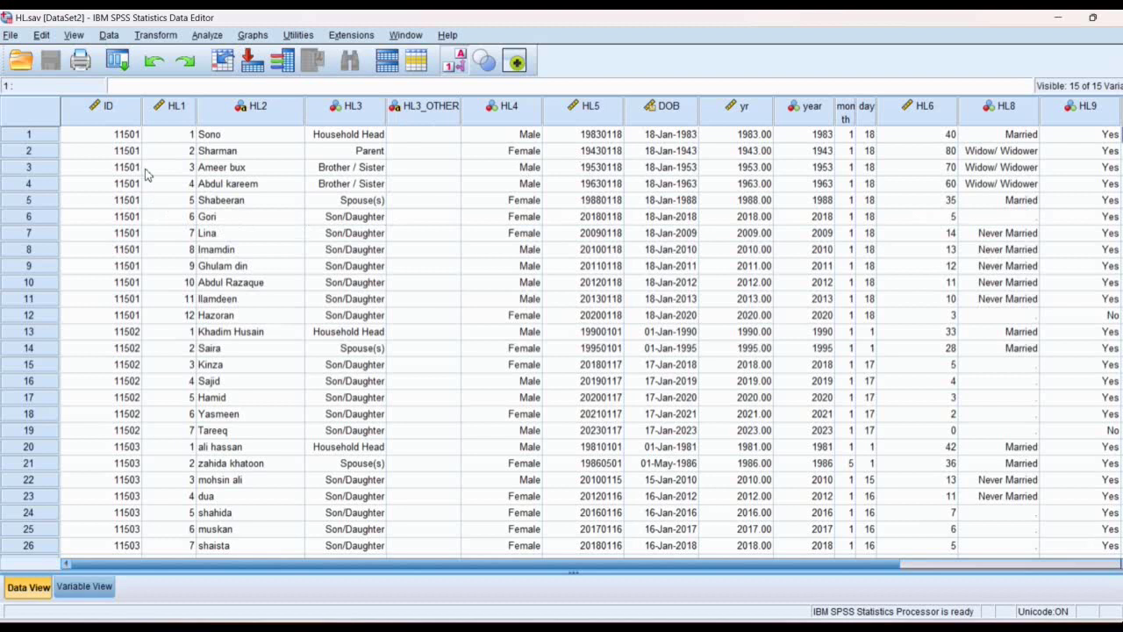
click(122, 120)
shift+click(145, 127)
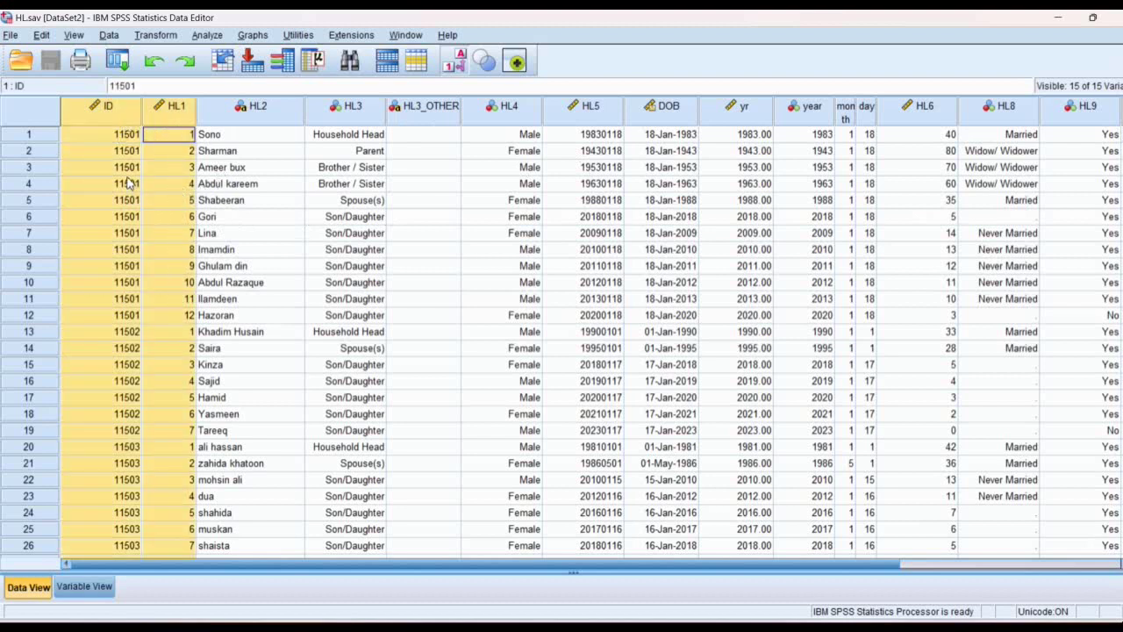
drag(125, 140, 120, 316)
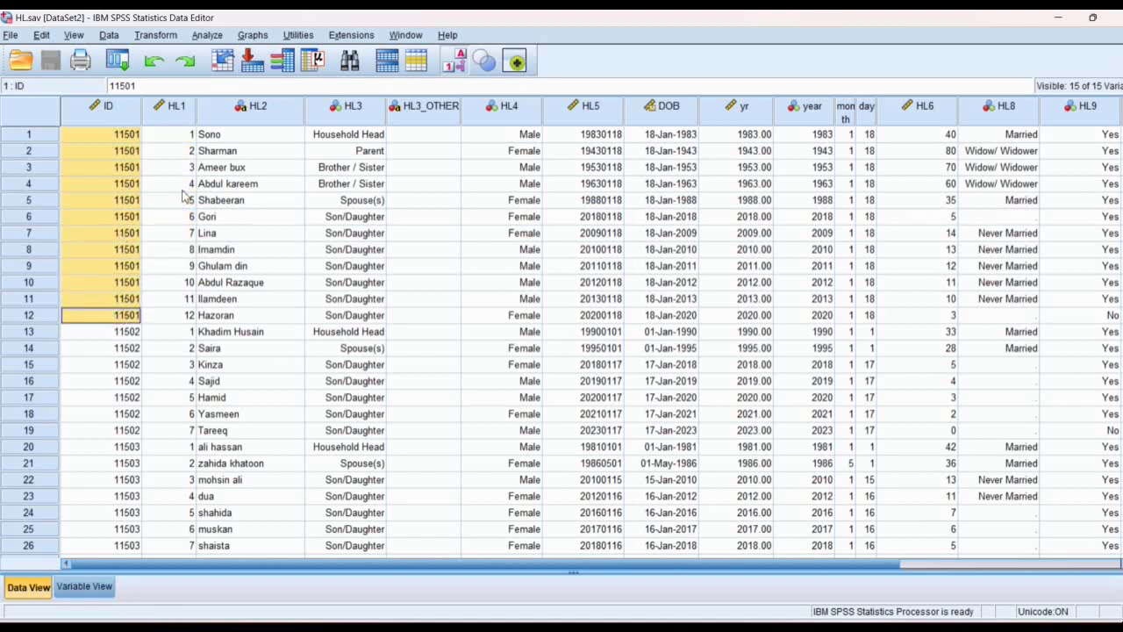
Compare the ID and HL1 member line number row by row for the first five members in HL.sav.
click(173, 140)
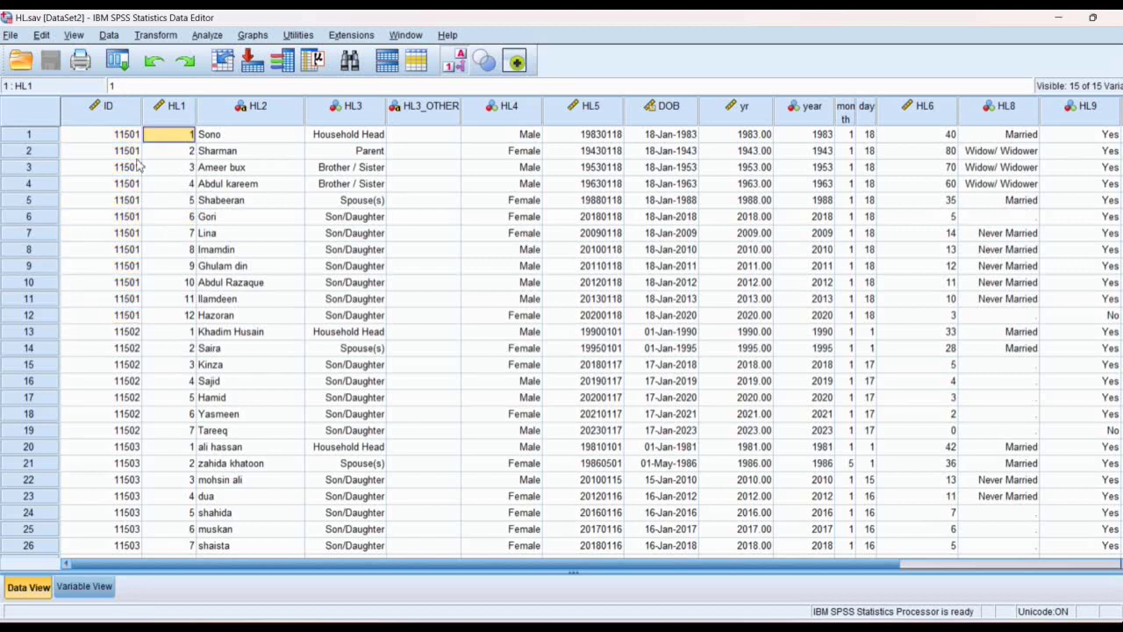
click(136, 134)
click(173, 154)
click(120, 156)
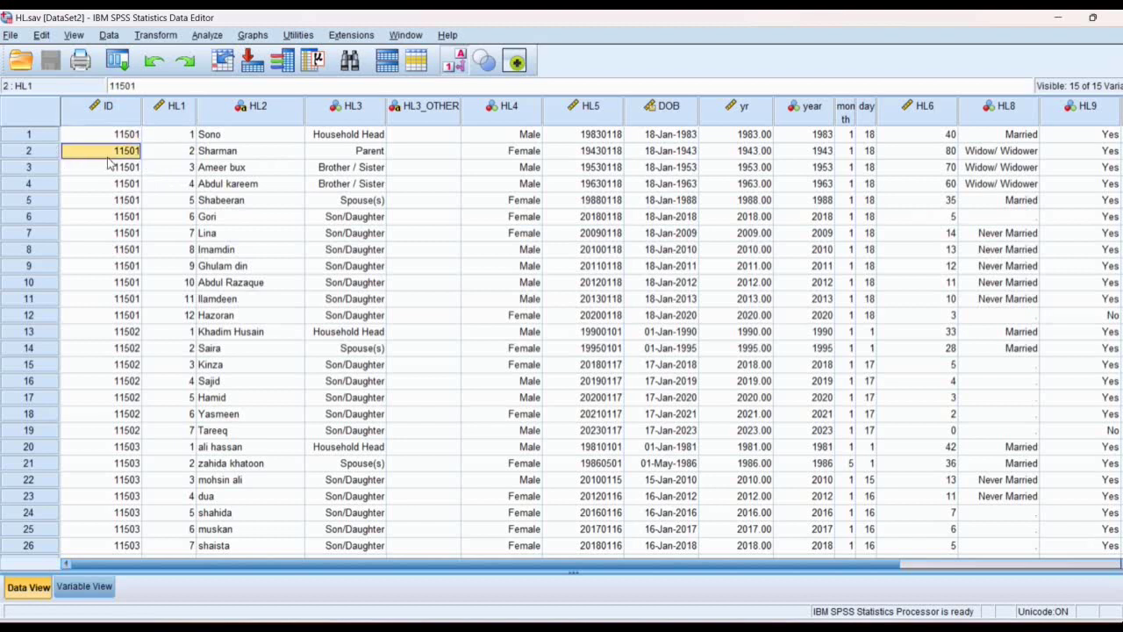
click(176, 171)
click(126, 173)
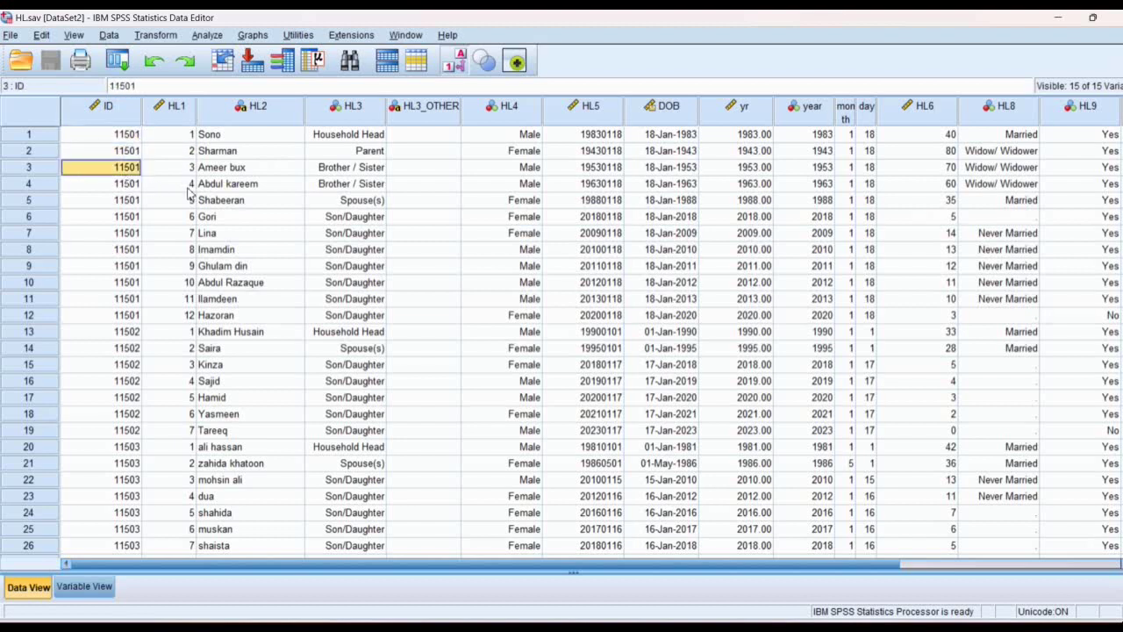
click(187, 186)
click(132, 189)
click(160, 203)
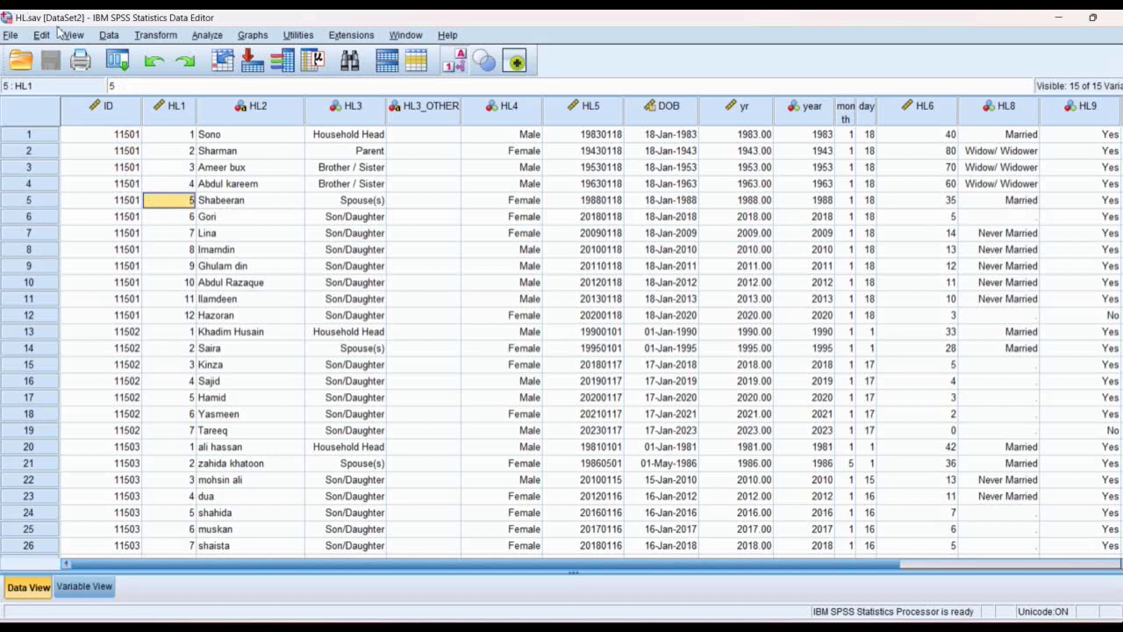
Examine the ID and HL1 values across the first household's rows as a combined member identifier.
drag(130, 138, 151, 299)
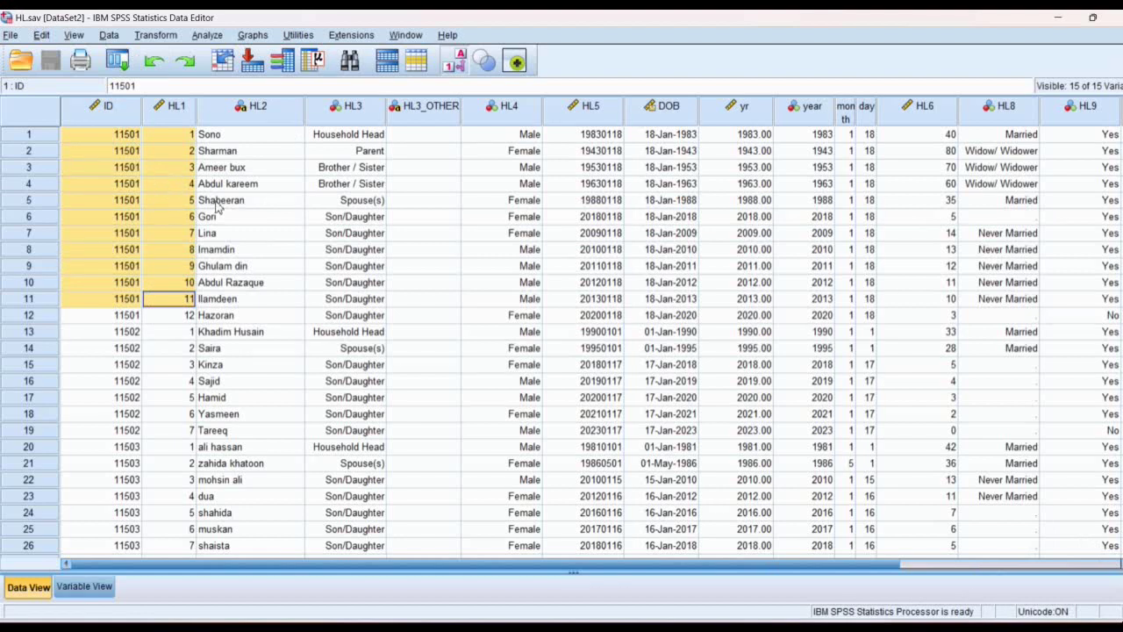
click(315, 218)
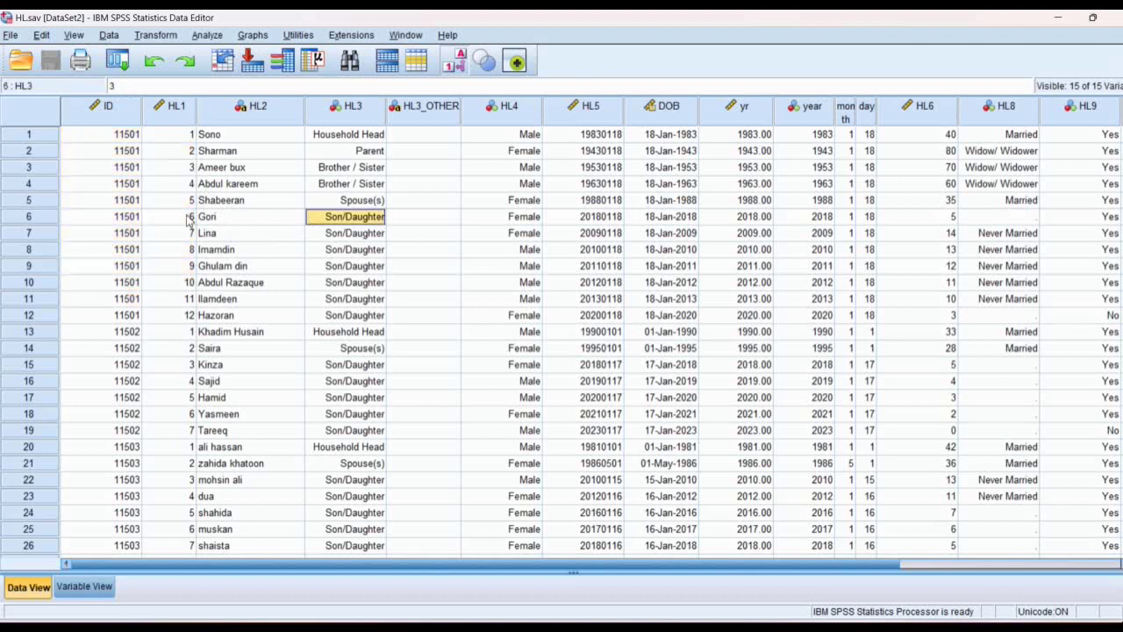
drag(127, 140, 137, 314)
drag(175, 136, 173, 325)
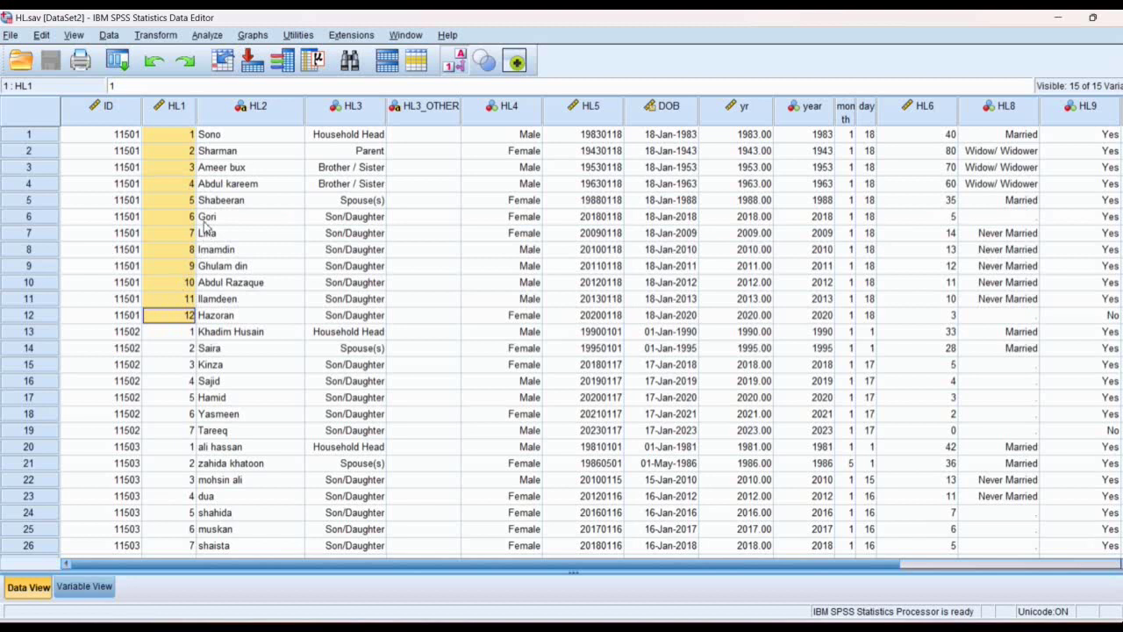
click(132, 138)
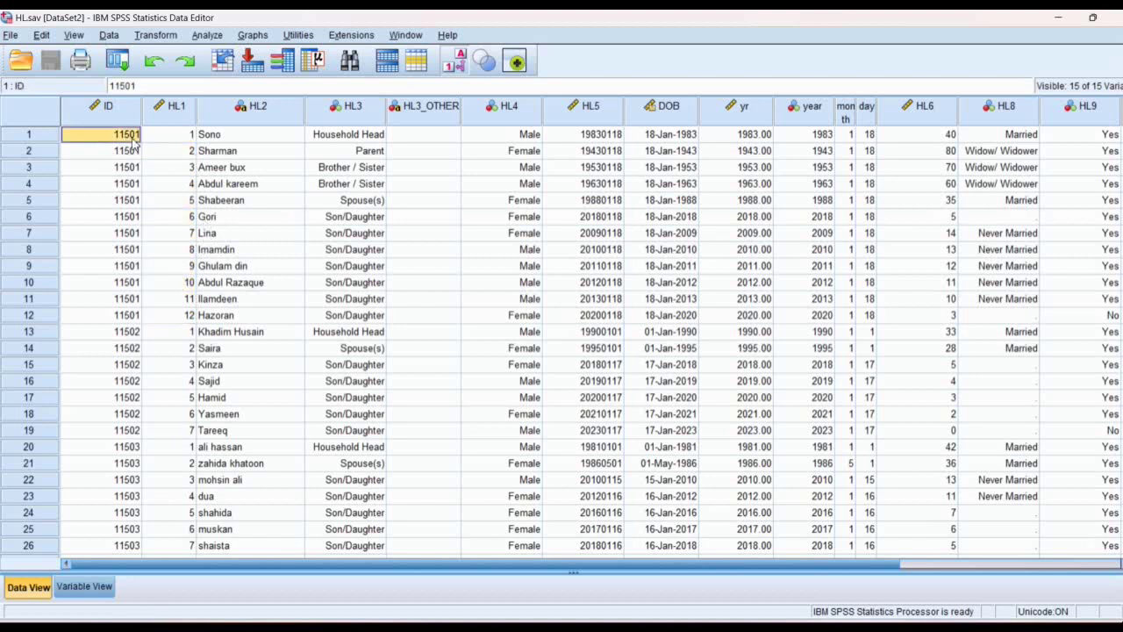
click(166, 136)
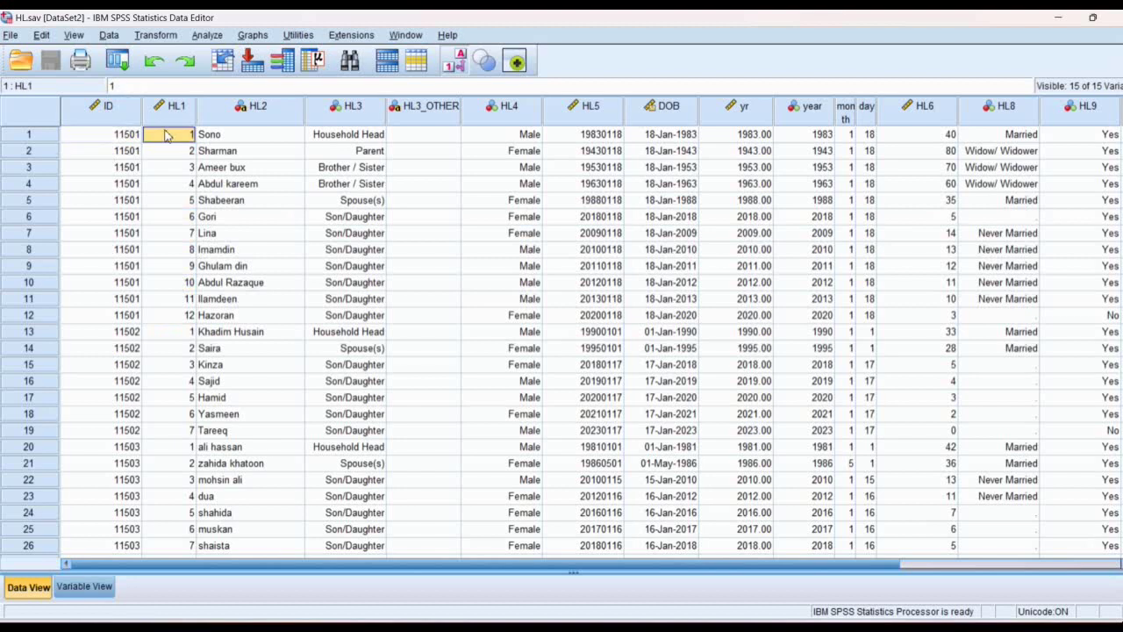
Match the first household's ID and HL1 line numbers to the member names in HL2 for rows 1 to 12.
click(266, 141)
click(179, 154)
click(222, 155)
click(171, 173)
click(247, 168)
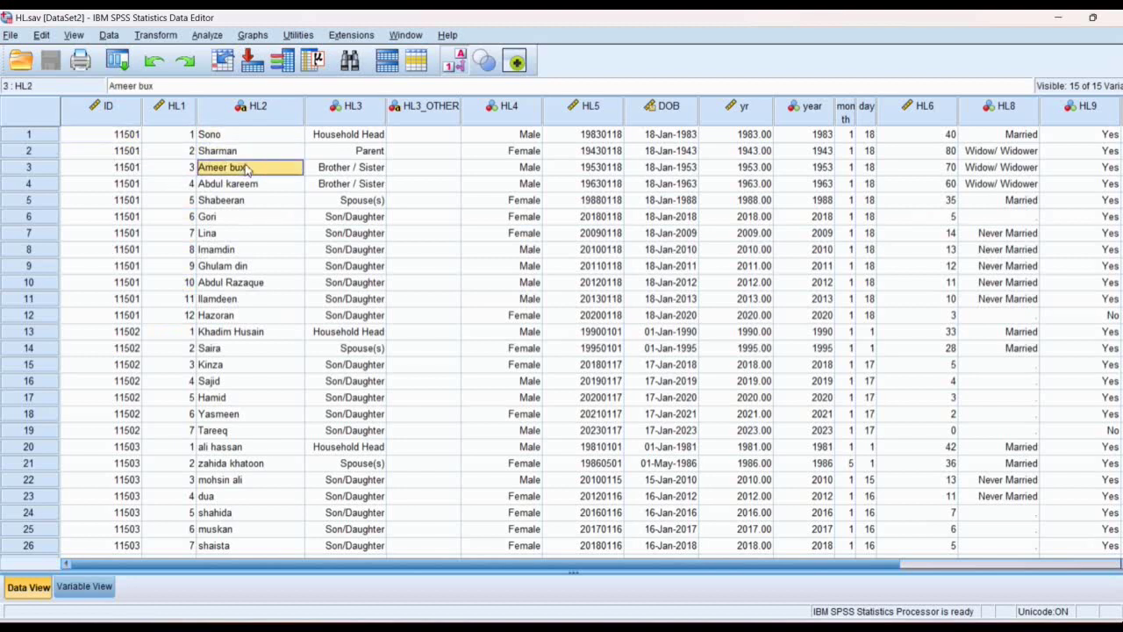
click(130, 138)
click(186, 139)
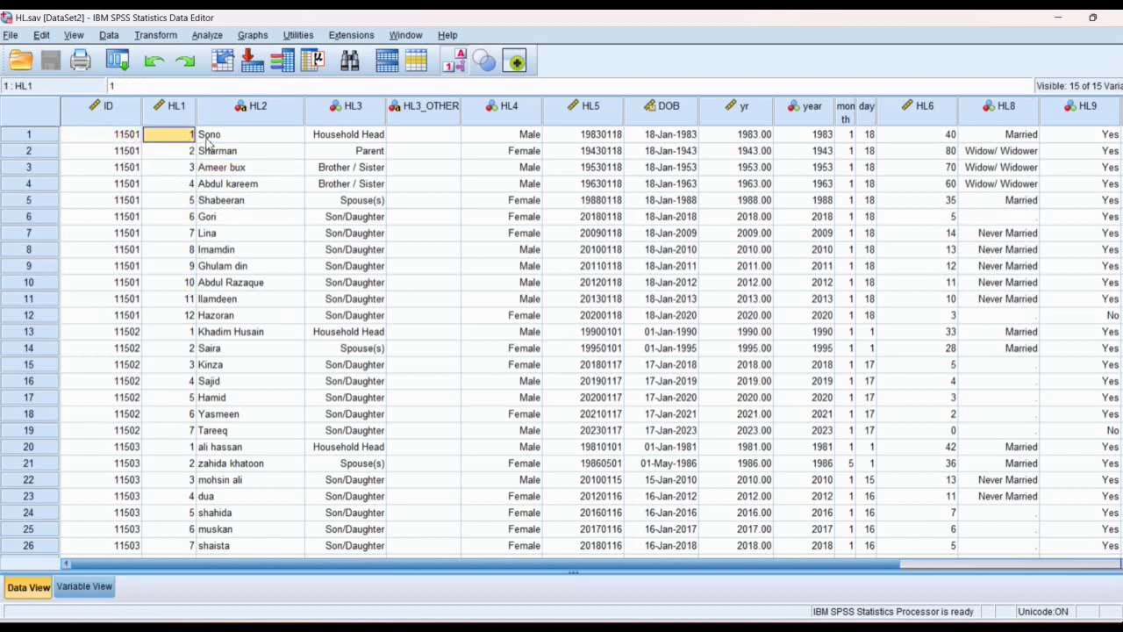
click(209, 141)
drag(134, 141, 251, 320)
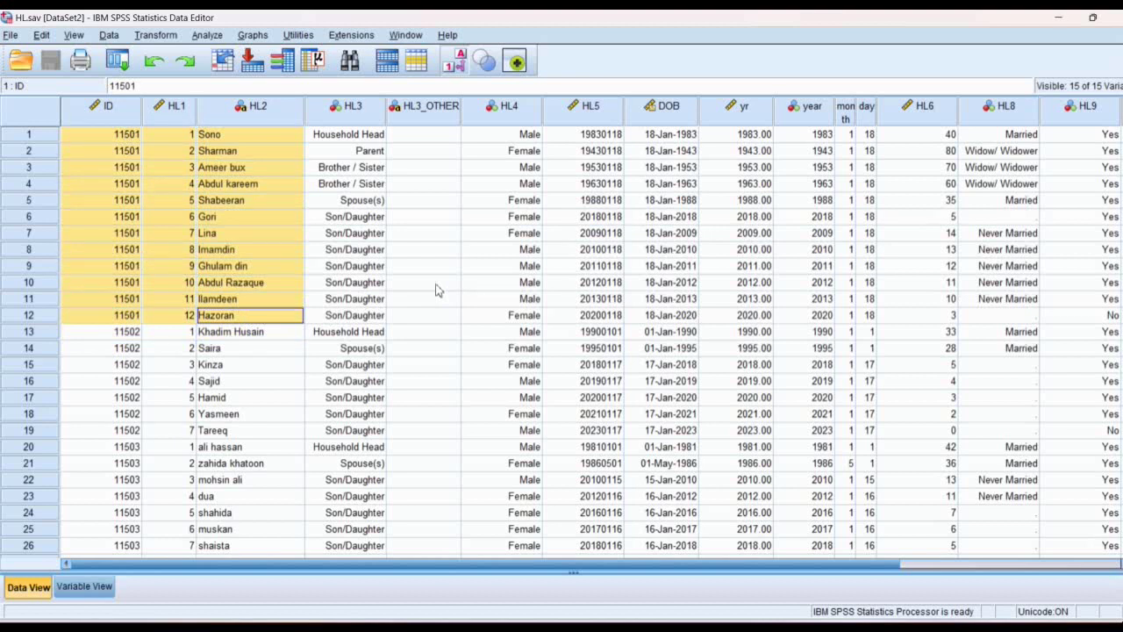
key(Up)
key(Up)
key(Up)
key(Up)
key(Up)
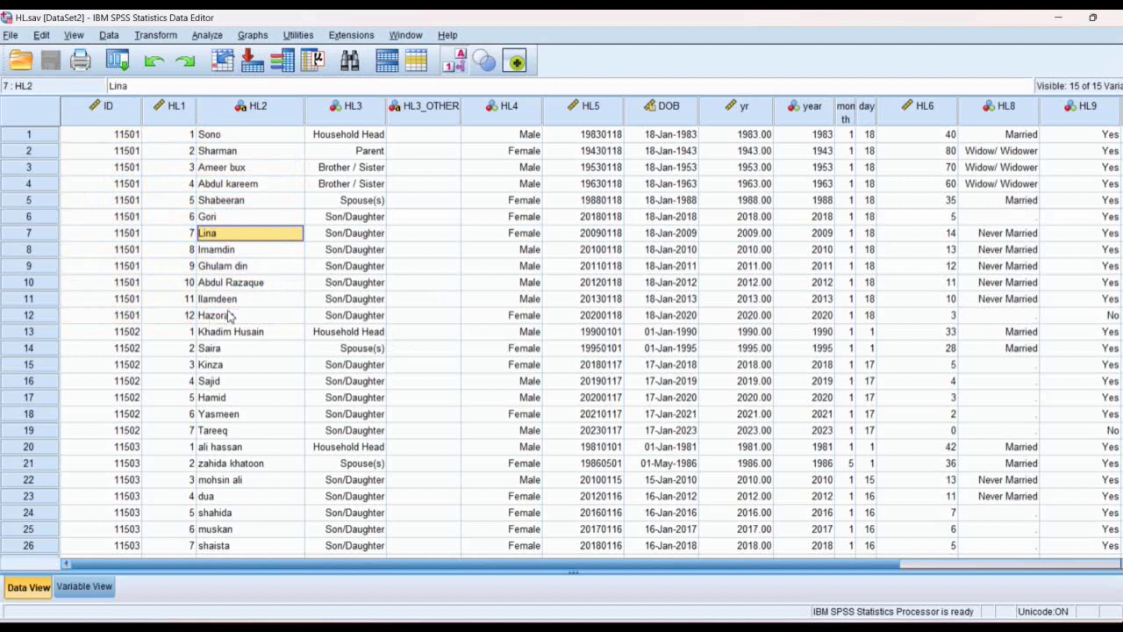
Examine how IDs repeat within each household, highlighting the second household's rows 13 to 19, and check the pattern further down HL.sav.
scroll(226, 316, down, 3)
scroll(258, 314, up, 3)
click(119, 139)
drag(120, 140, 129, 434)
click(123, 333)
scroll(215, 386, down, 1)
scroll(175, 351, up, 1)
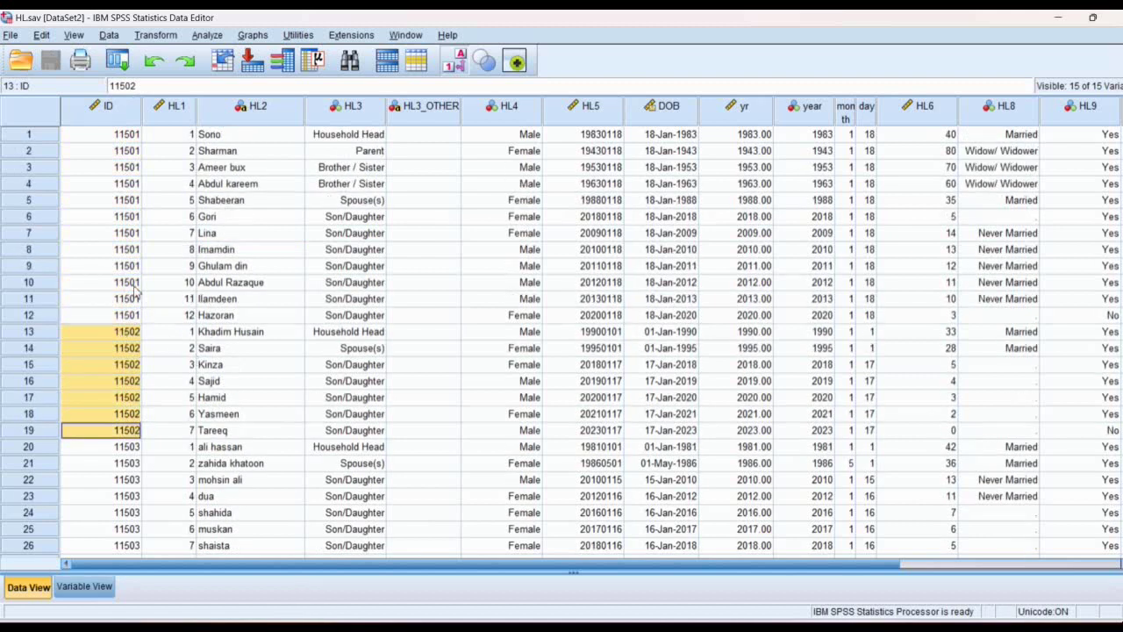
drag(120, 138, 123, 430)
scroll(561, 342, down, 6)
scroll(562, 343, down, 20)
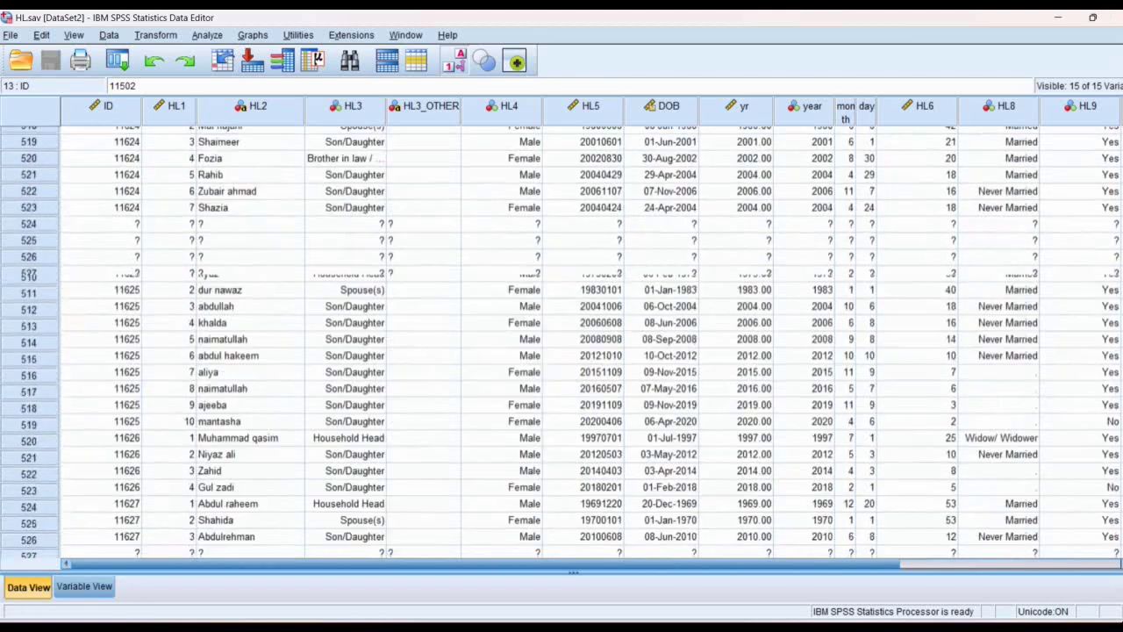
scroll(561, 342, down, 20)
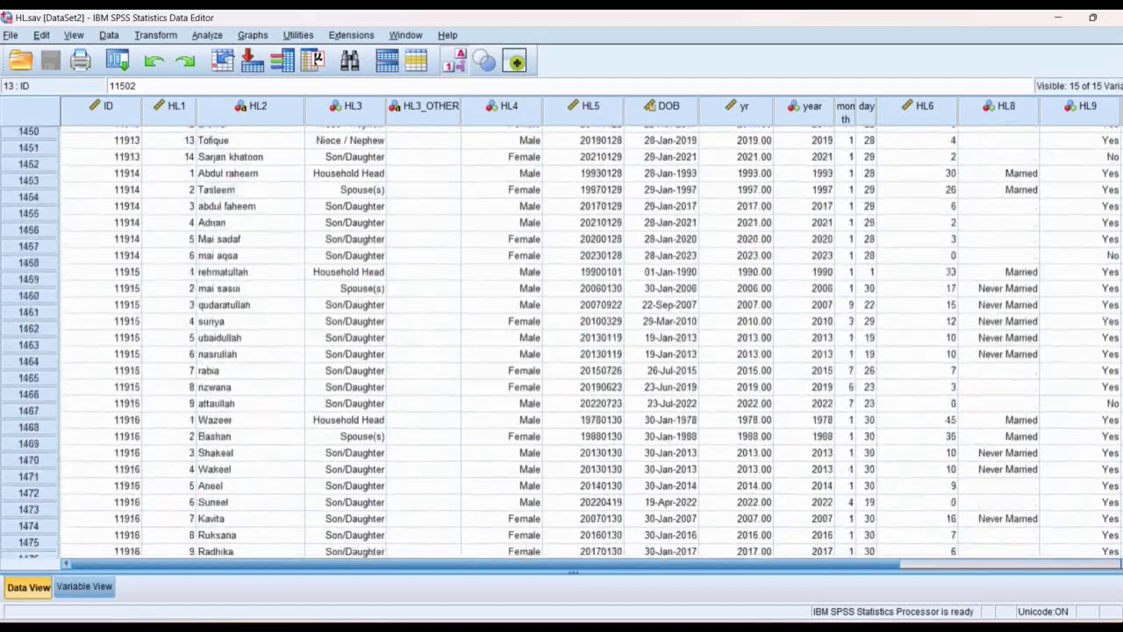
scroll(562, 342, up, 20)
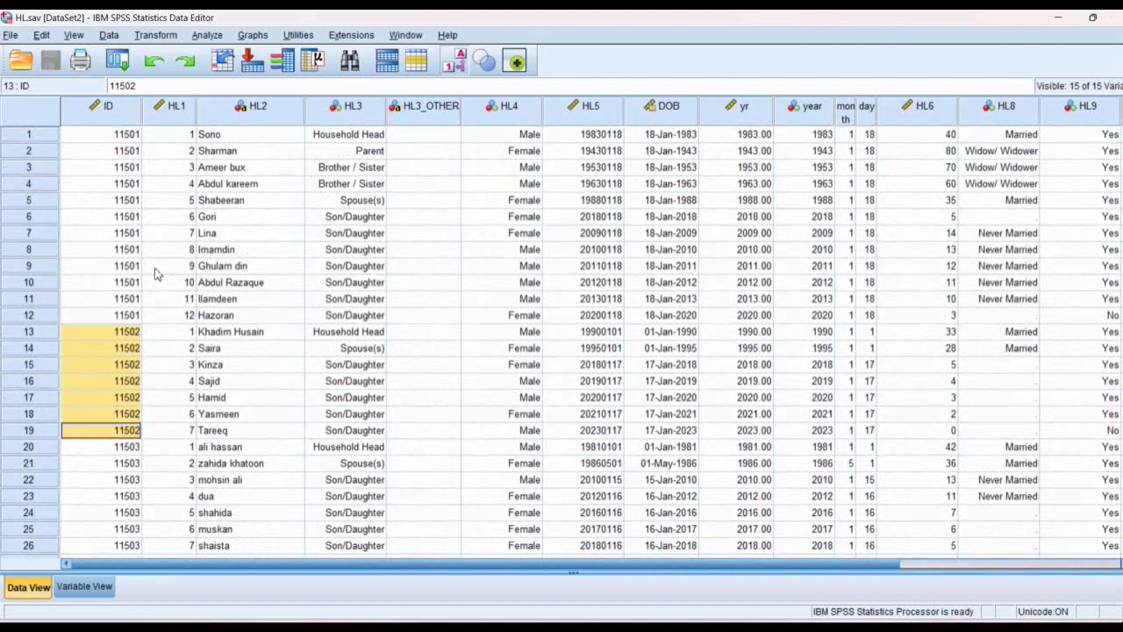
Start an Aggregate on HL.sav with all previous settings reset, and set ID as the break variable.
click(109, 36)
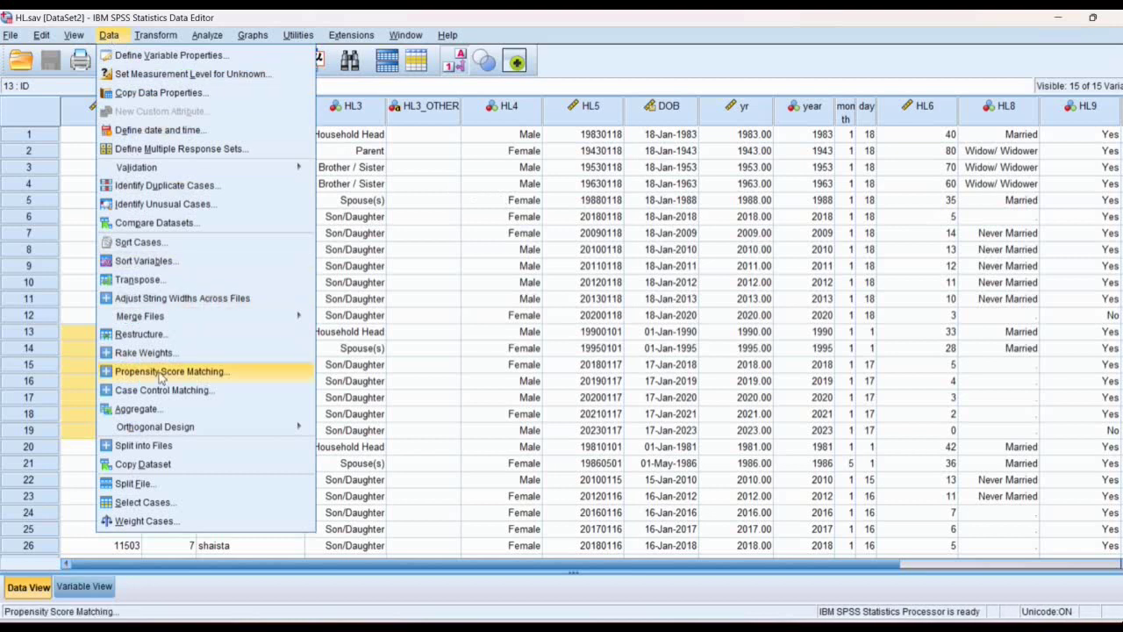
click(165, 413)
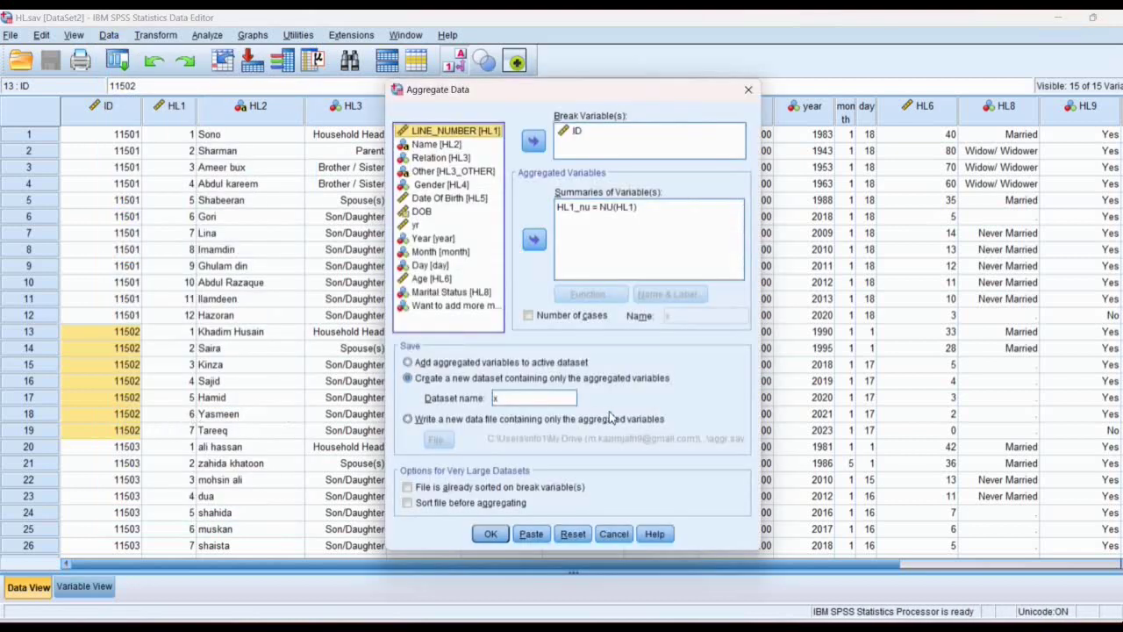
click(572, 534)
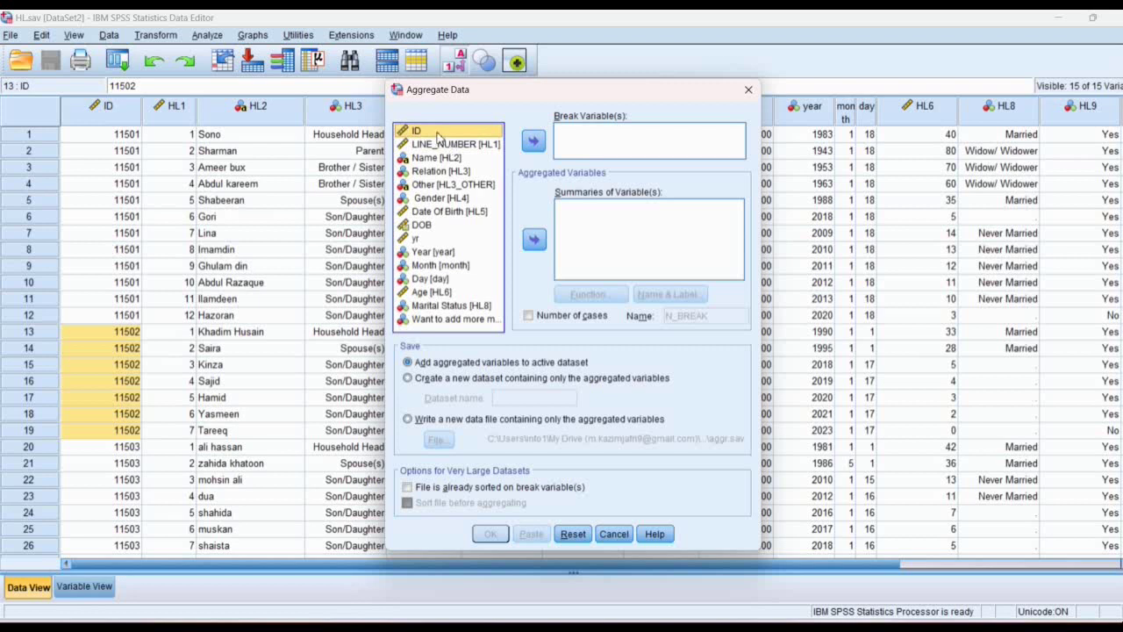
click(534, 142)
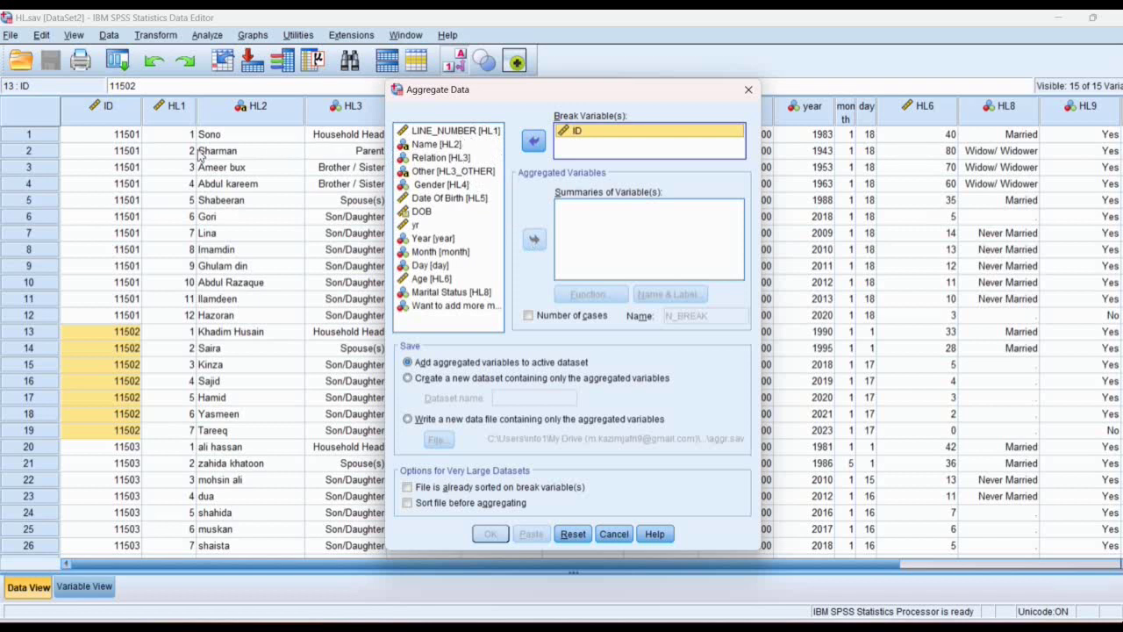
Add LINE_NUMBER [HL1] as the summary variable and set its function to the Unweighted number of cases.
click(476, 133)
click(537, 246)
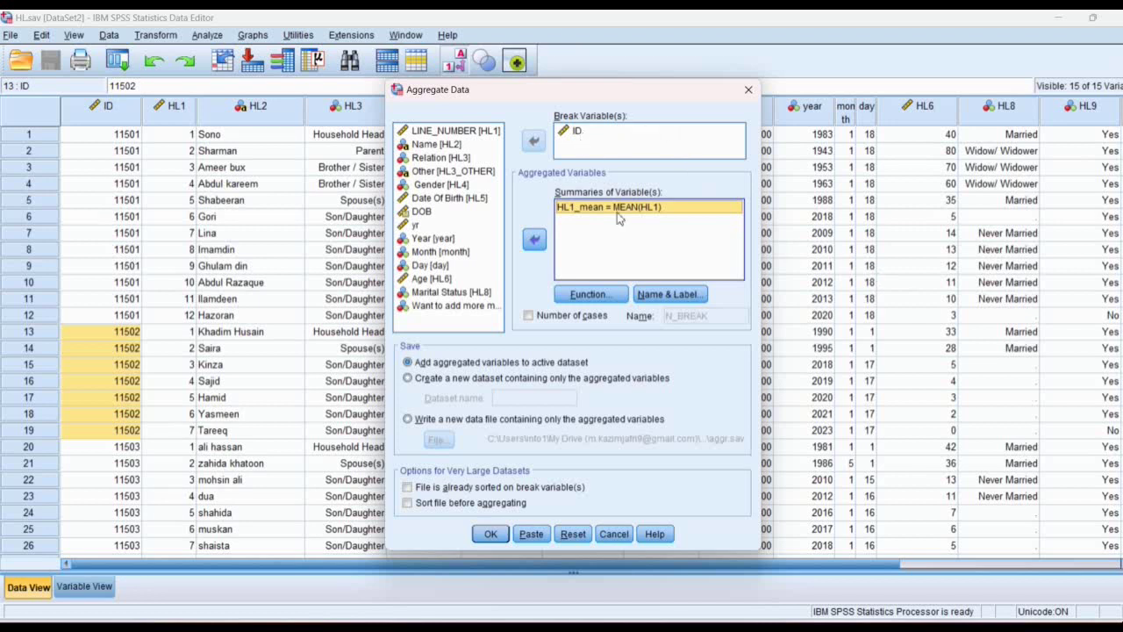
click(606, 295)
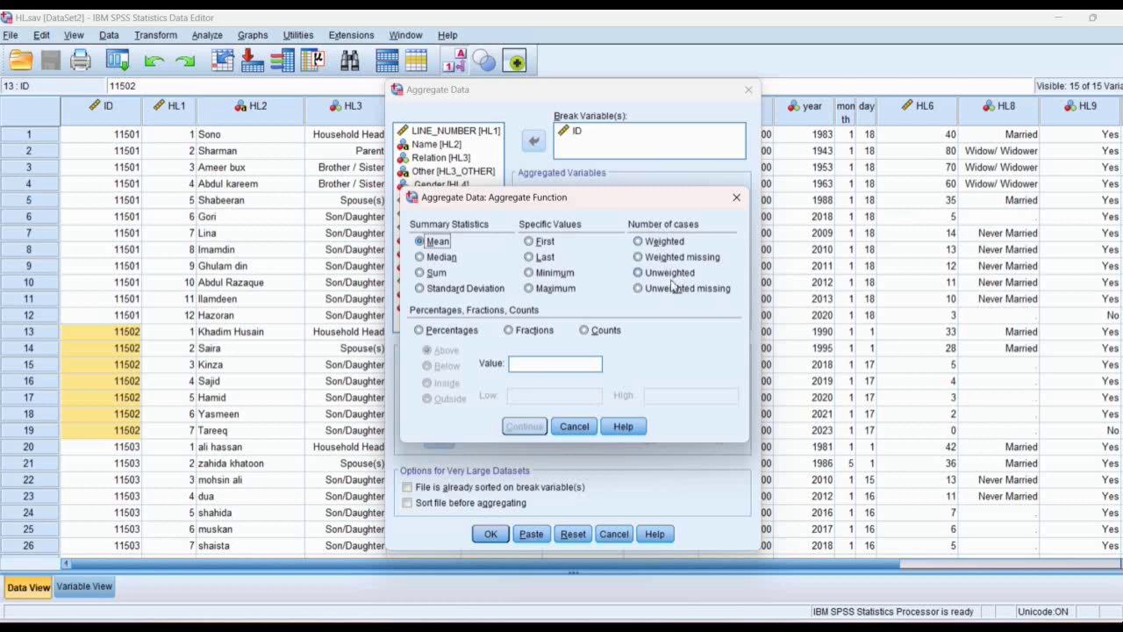
click(667, 279)
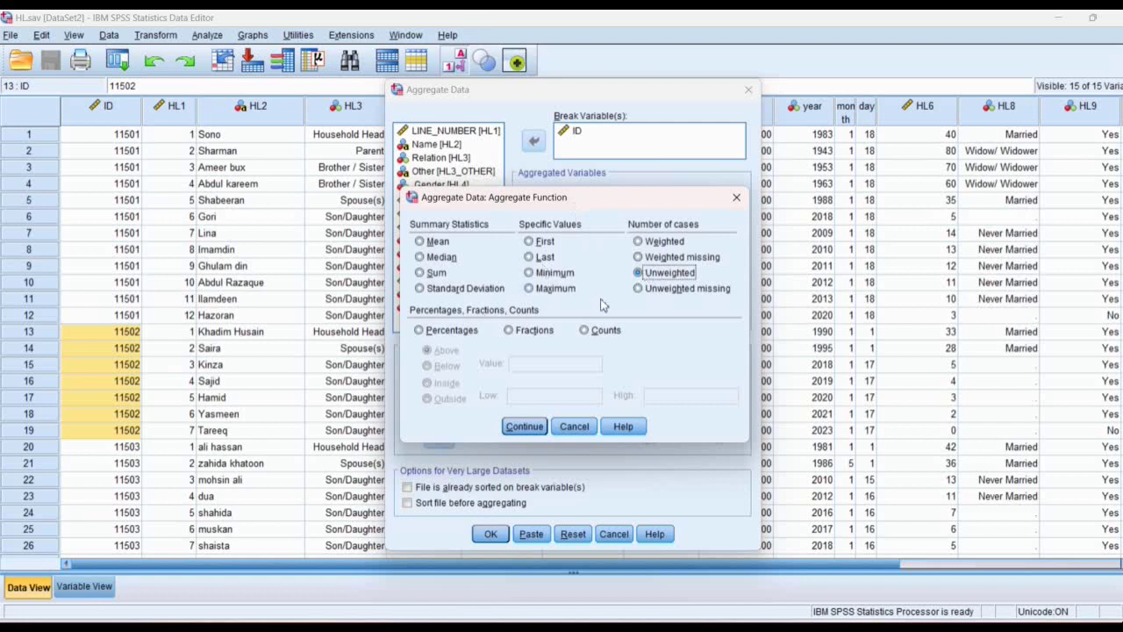
click(525, 427)
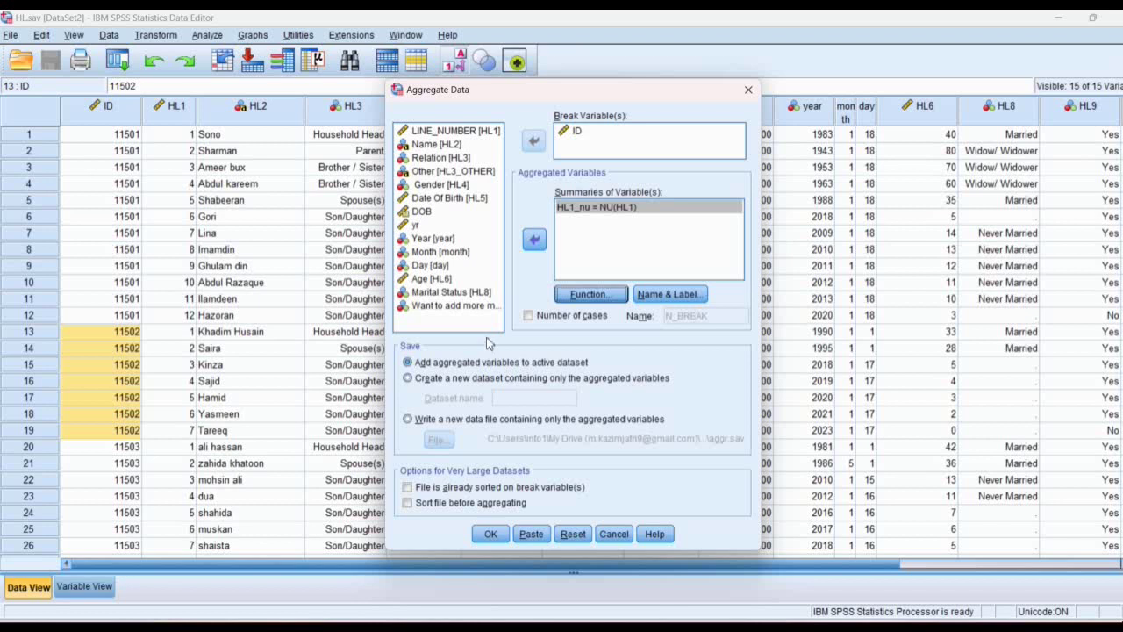
Save the aggregated variables to a new dataset named size and run the aggregation.
click(469, 378)
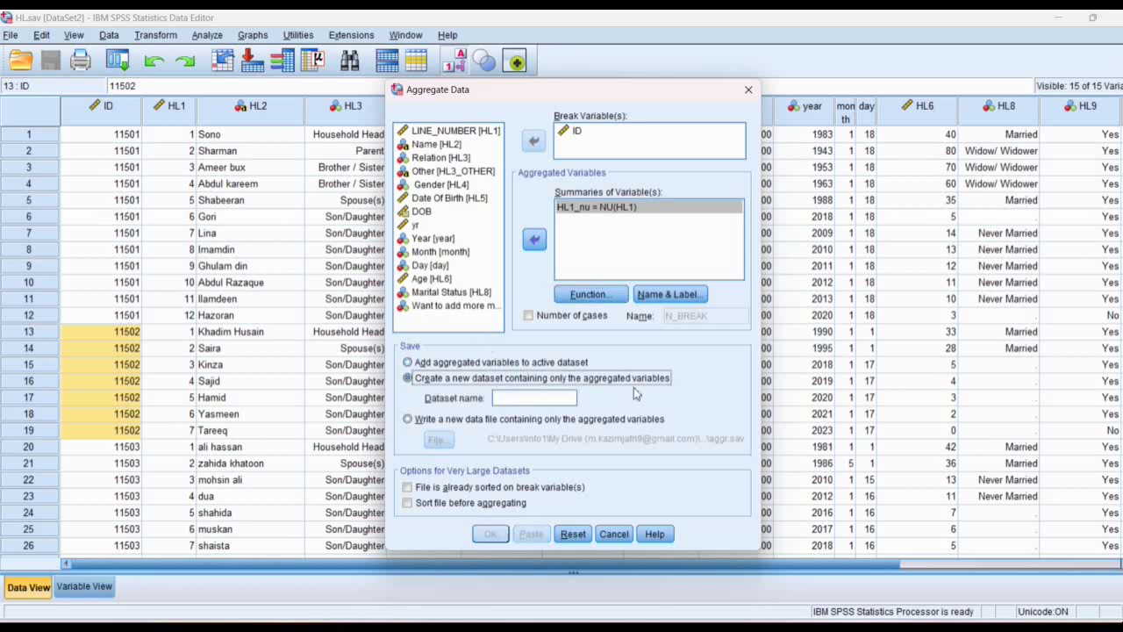
click(535, 399)
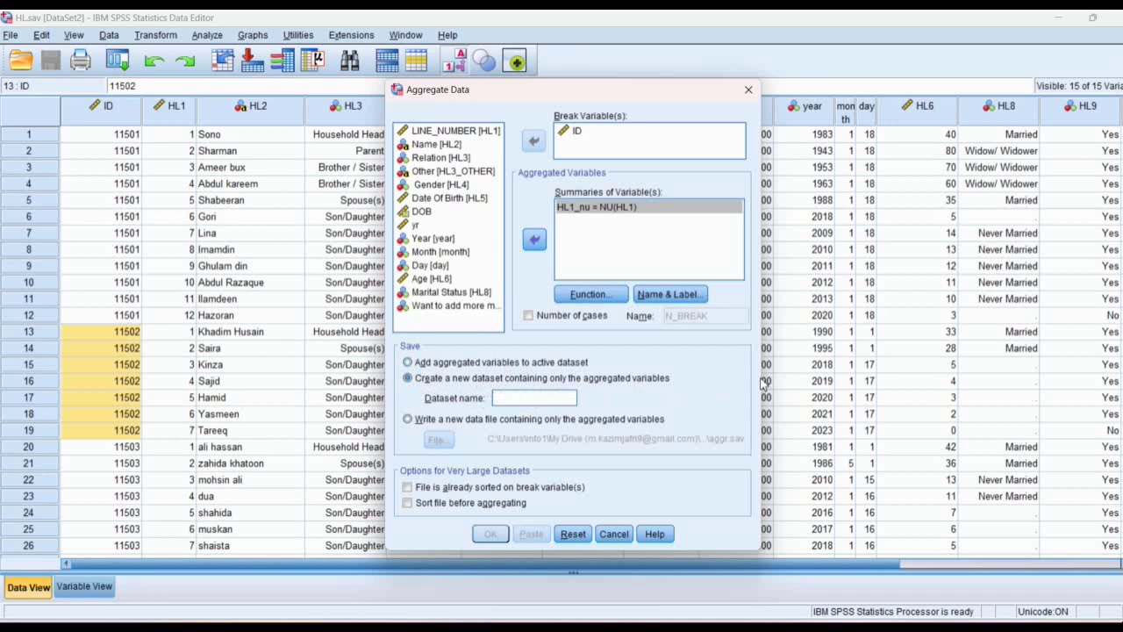
text(size)
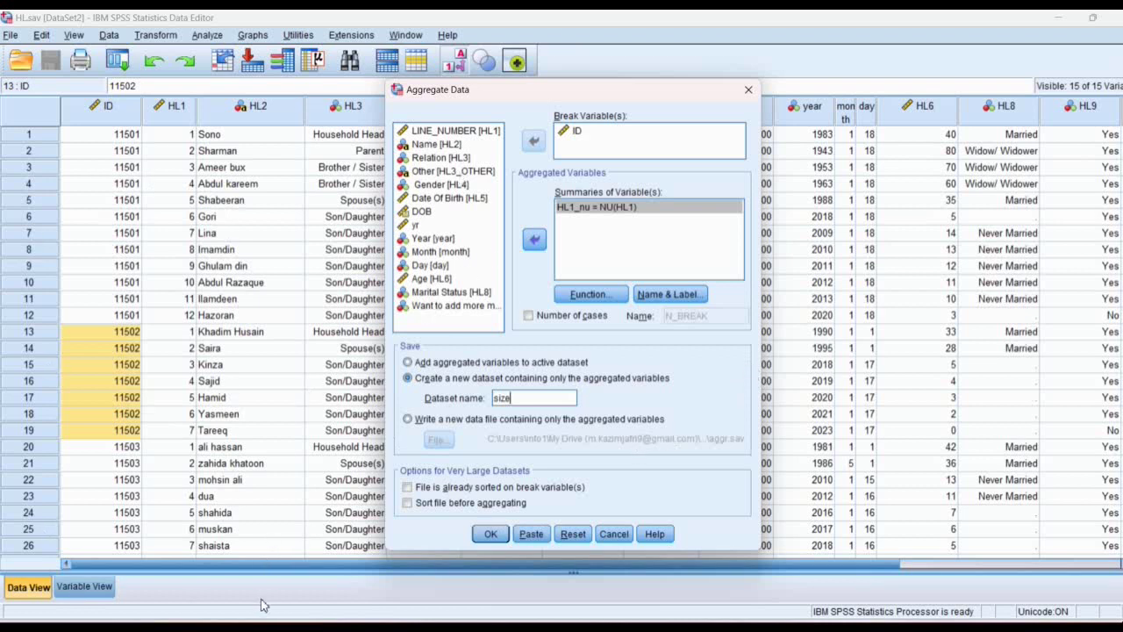
click(493, 535)
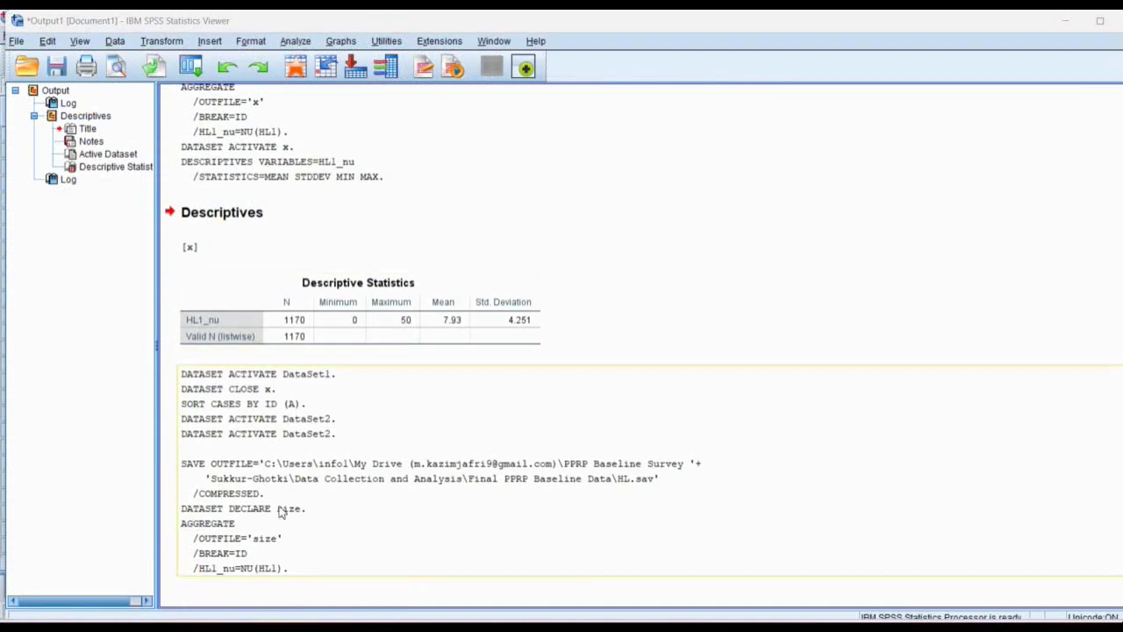
Switch to the size dataset and compare ID with the HL1_nu member count for the first three households.
mouse_move(579, 628)
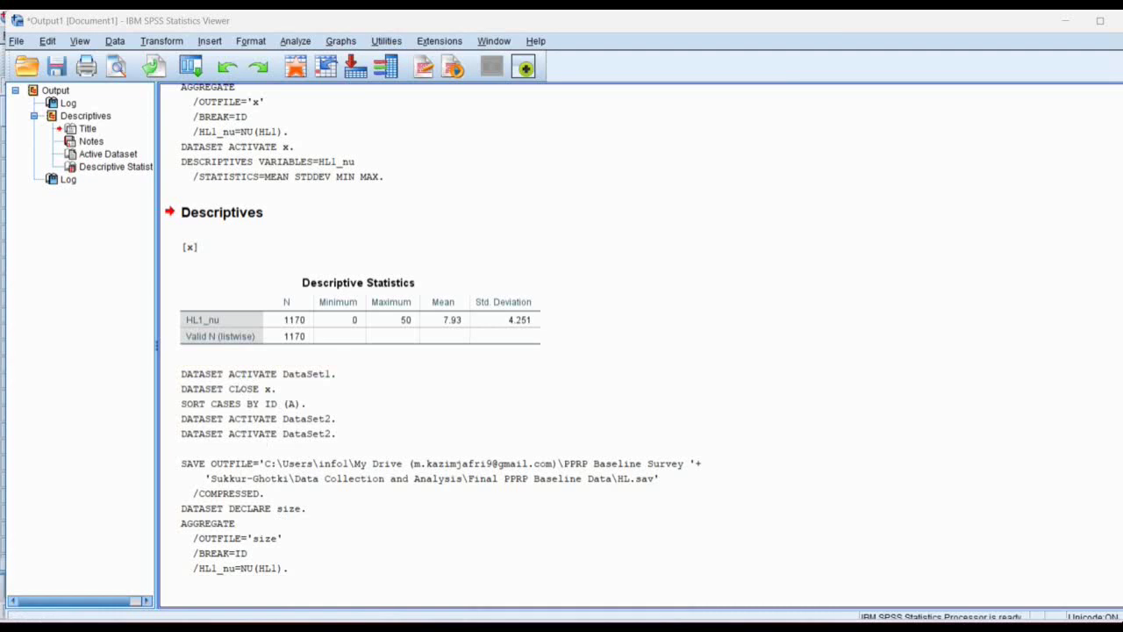
mouse_move(677, 627)
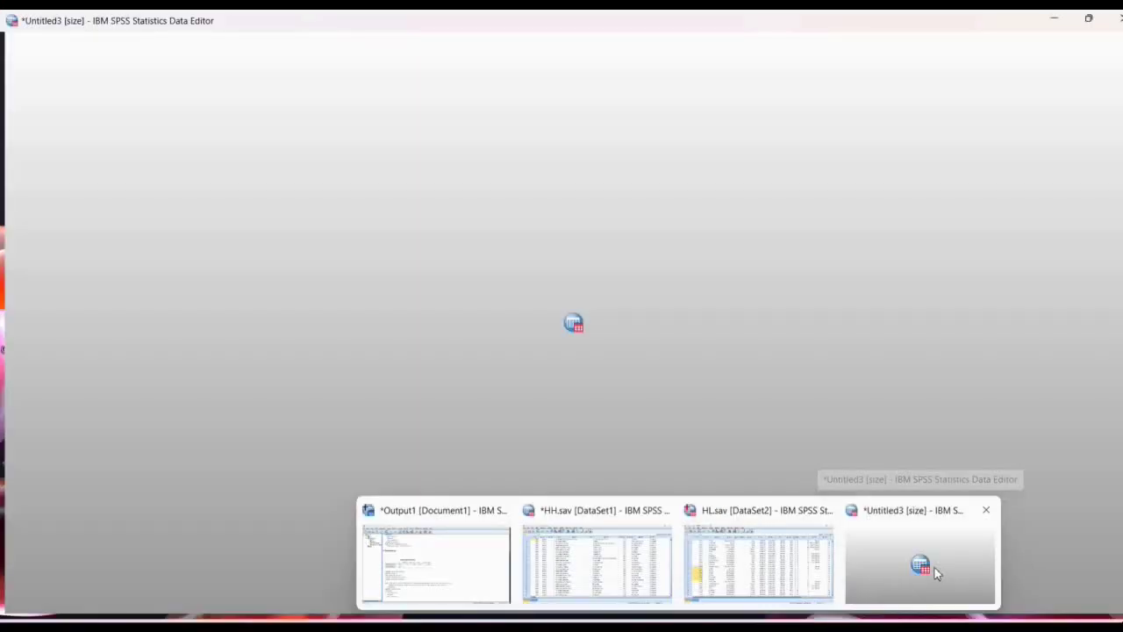
click(935, 571)
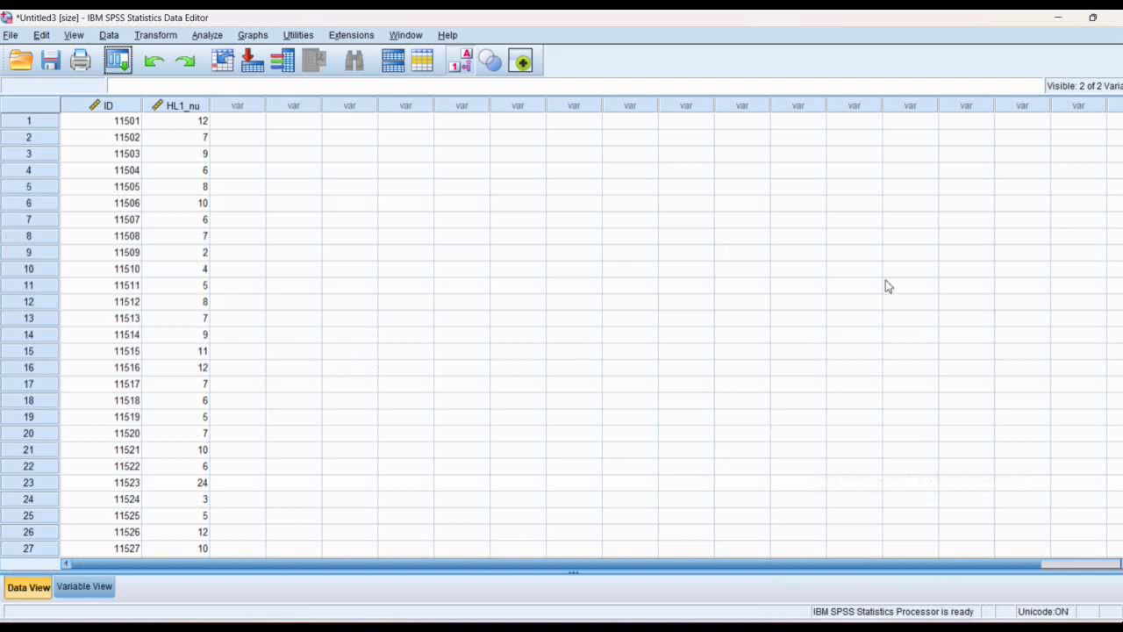
click(122, 123)
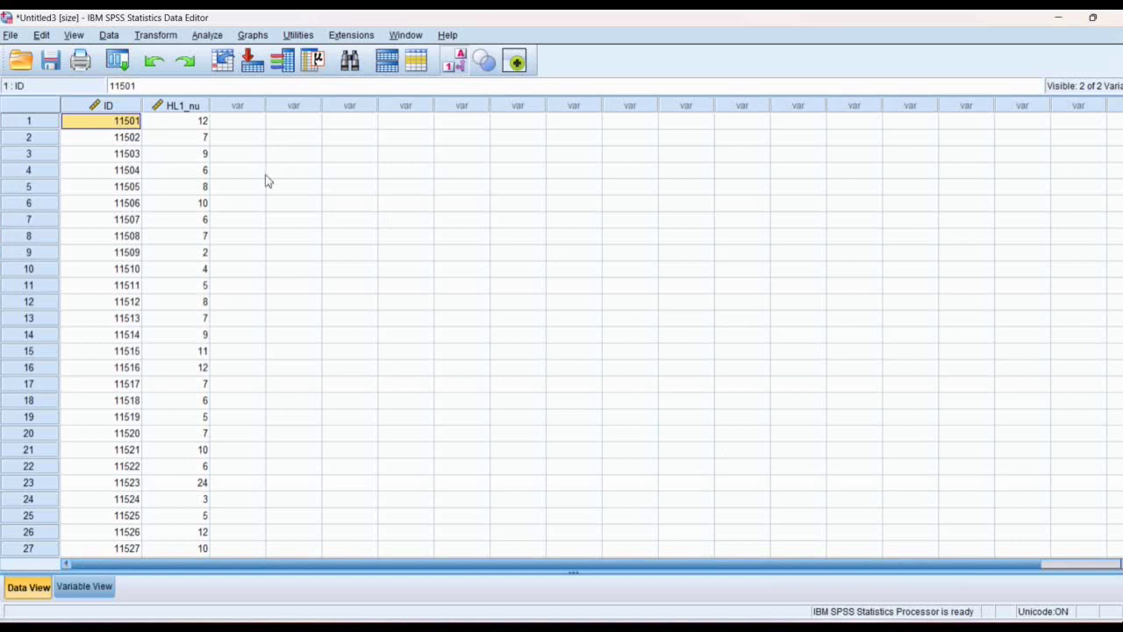
click(202, 123)
click(135, 138)
click(182, 138)
click(135, 158)
Check the size dataset down to its last record to see how many households it holds.
scroll(193, 263, down, 7)
scroll(187, 320, up, 7)
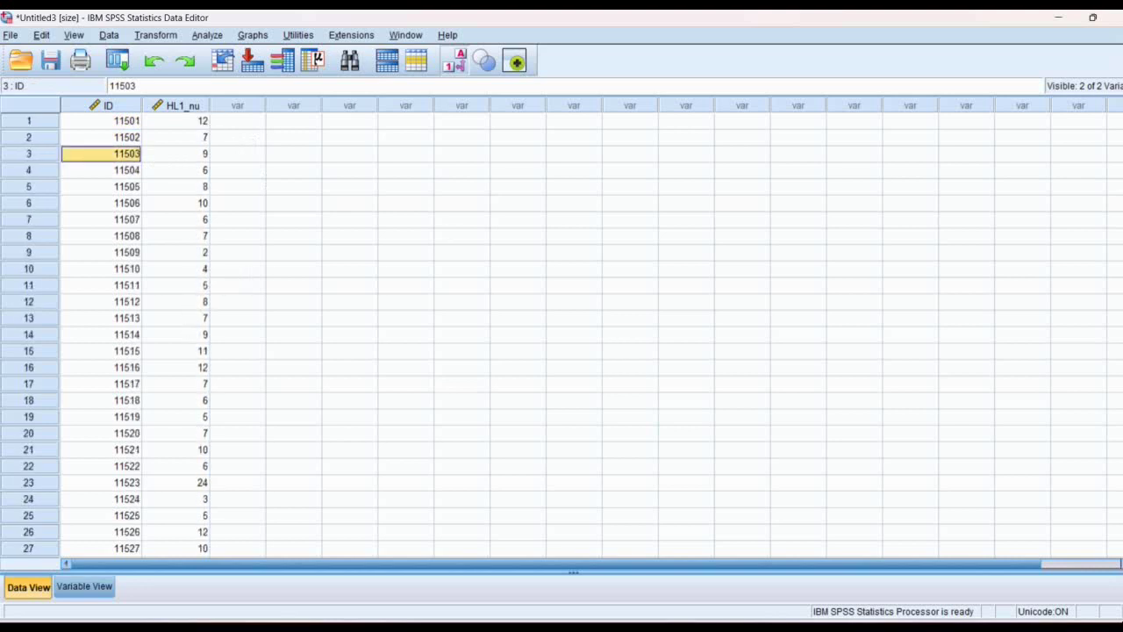
scroll(562, 335, down, 20)
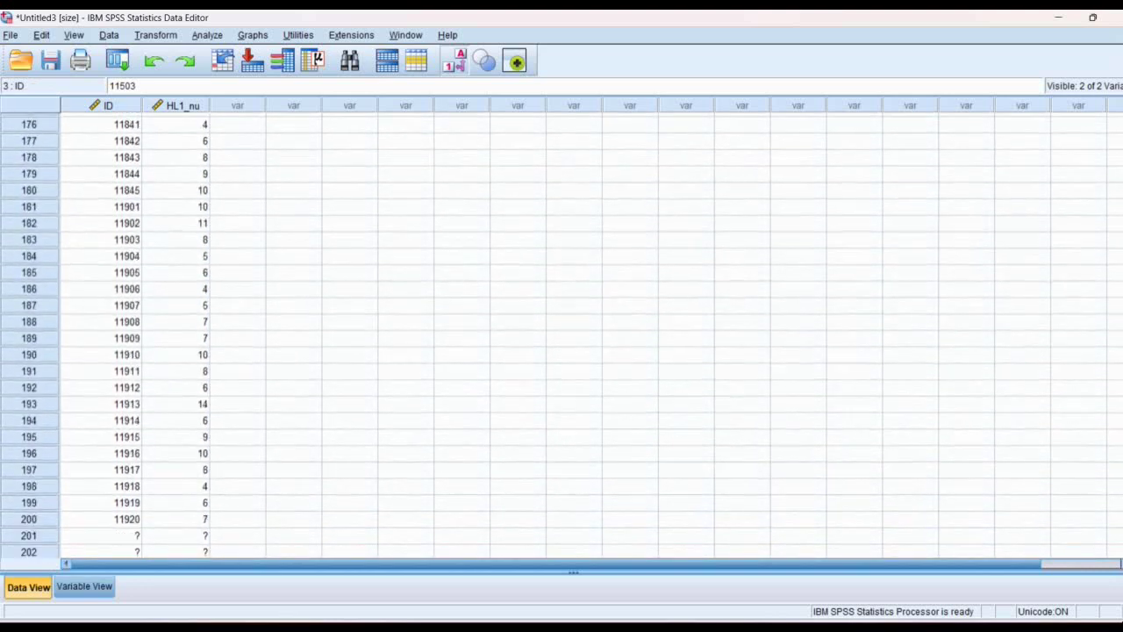
scroll(562, 335, down, 20)
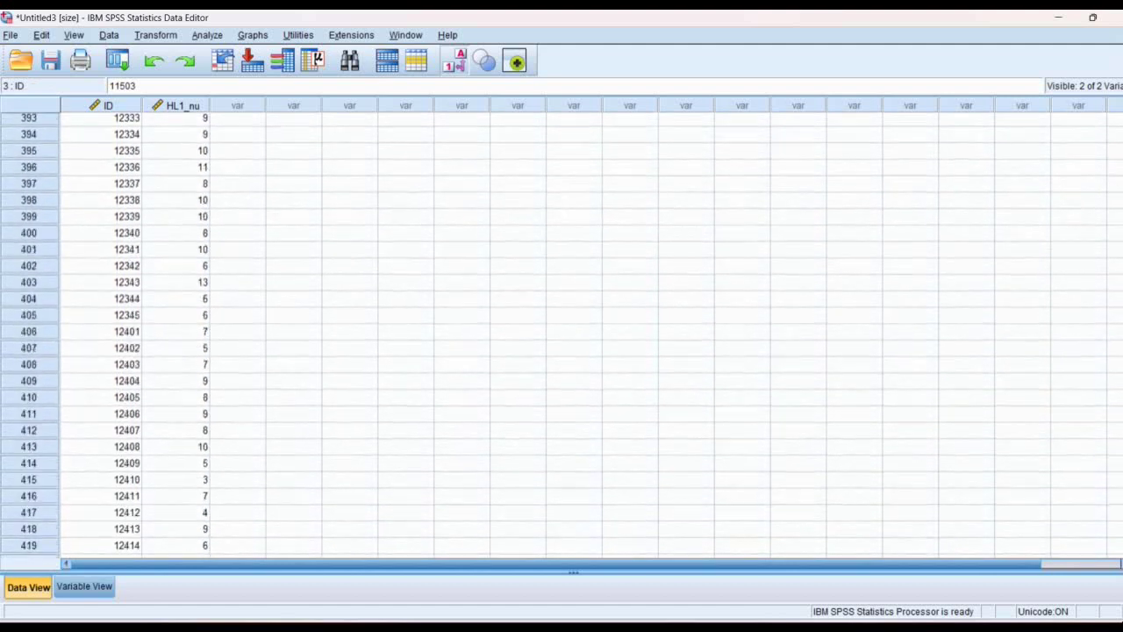
scroll(562, 335, down, 20)
scroll(562, 335, up, 20)
scroll(561, 335, down, 17)
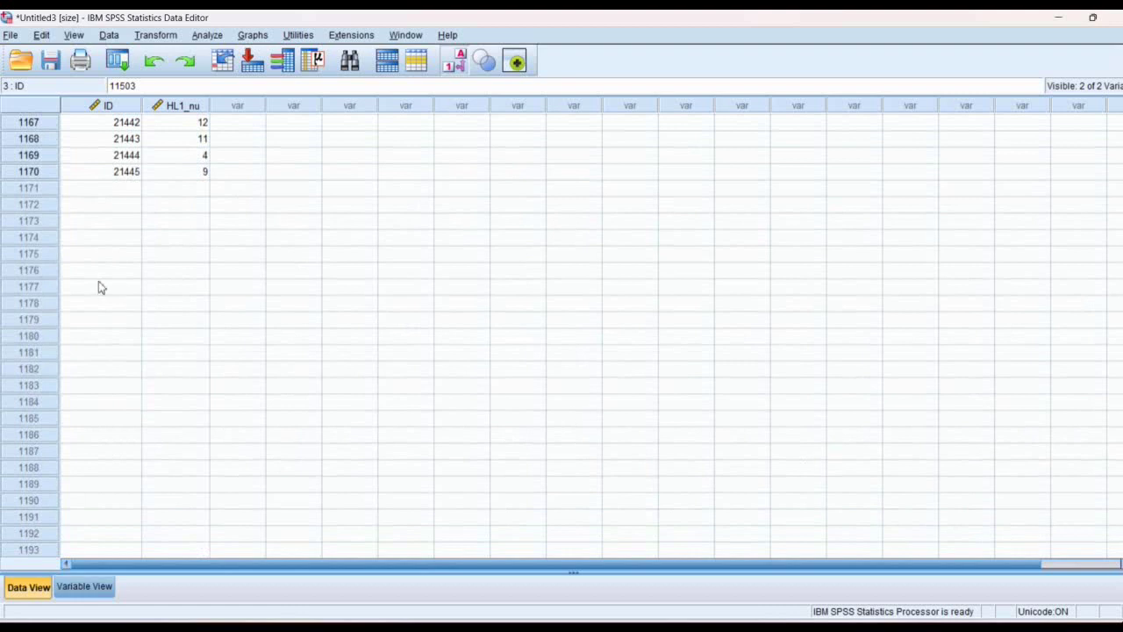
click(39, 173)
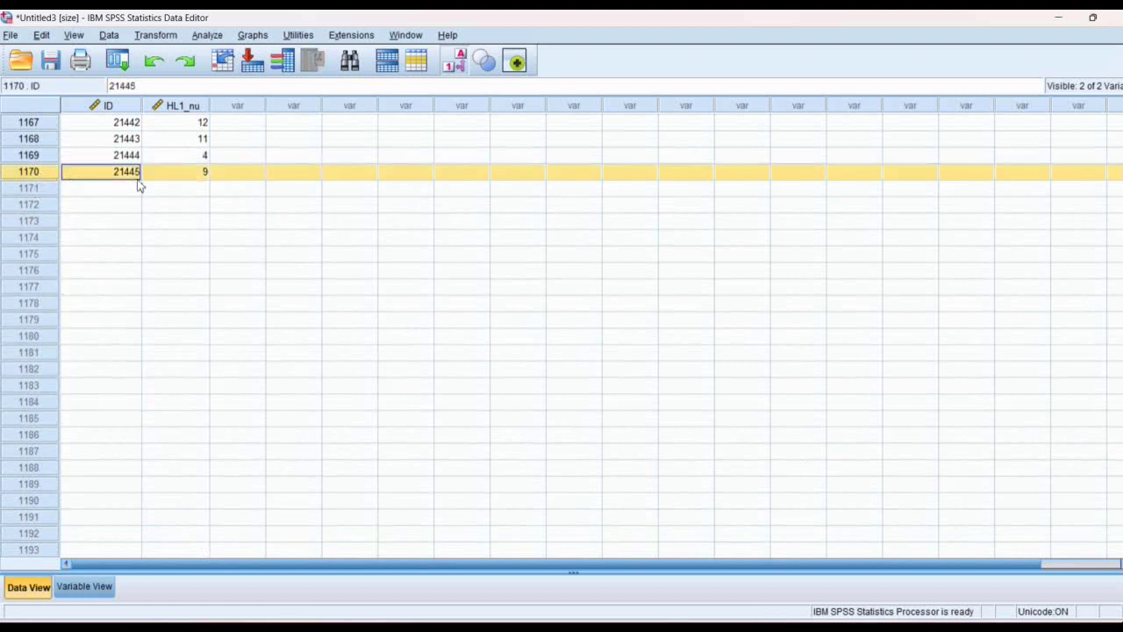
scroll(233, 250, up, 3)
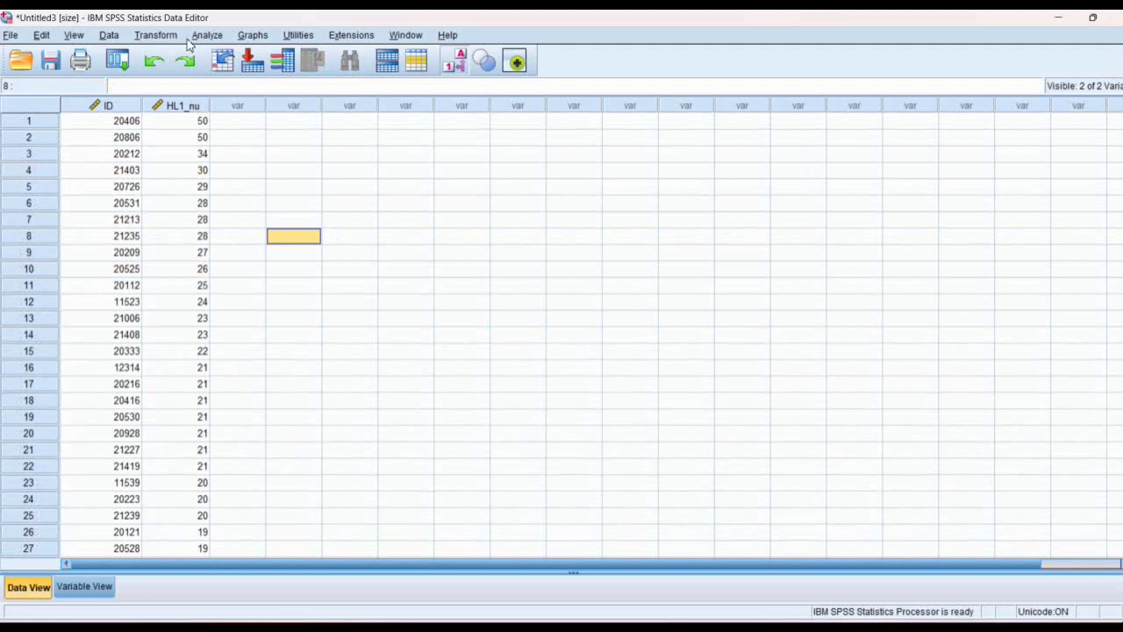
Run Descriptives on HL1_nu with only the Mean, excluding the standard deviation, minimum and maximum.
click(207, 35)
mouse_move(246, 76)
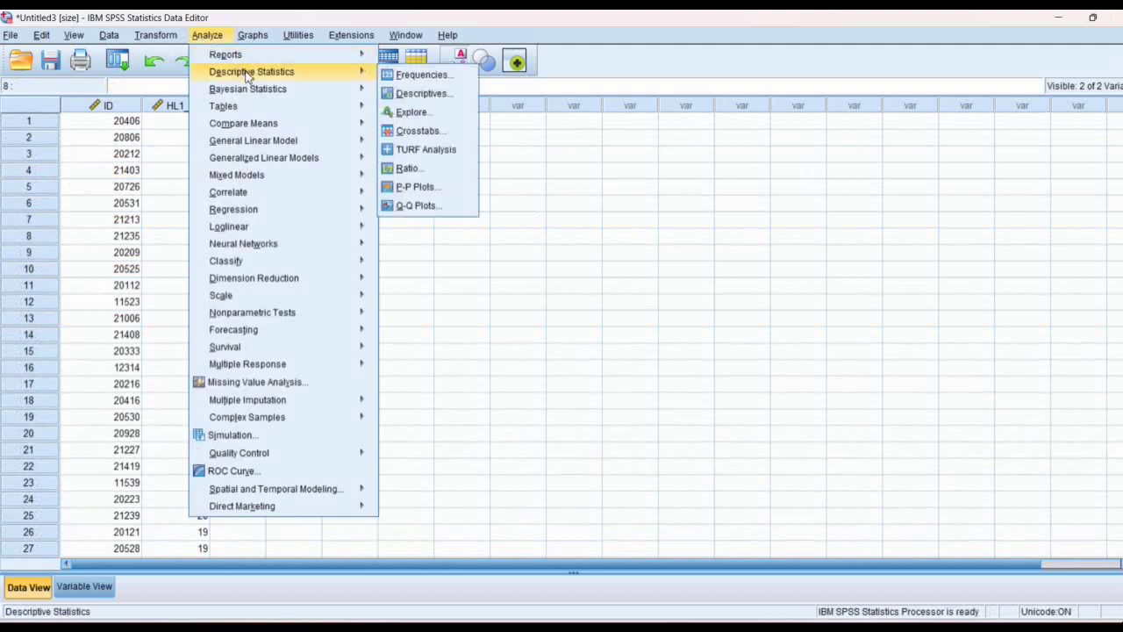
click(421, 93)
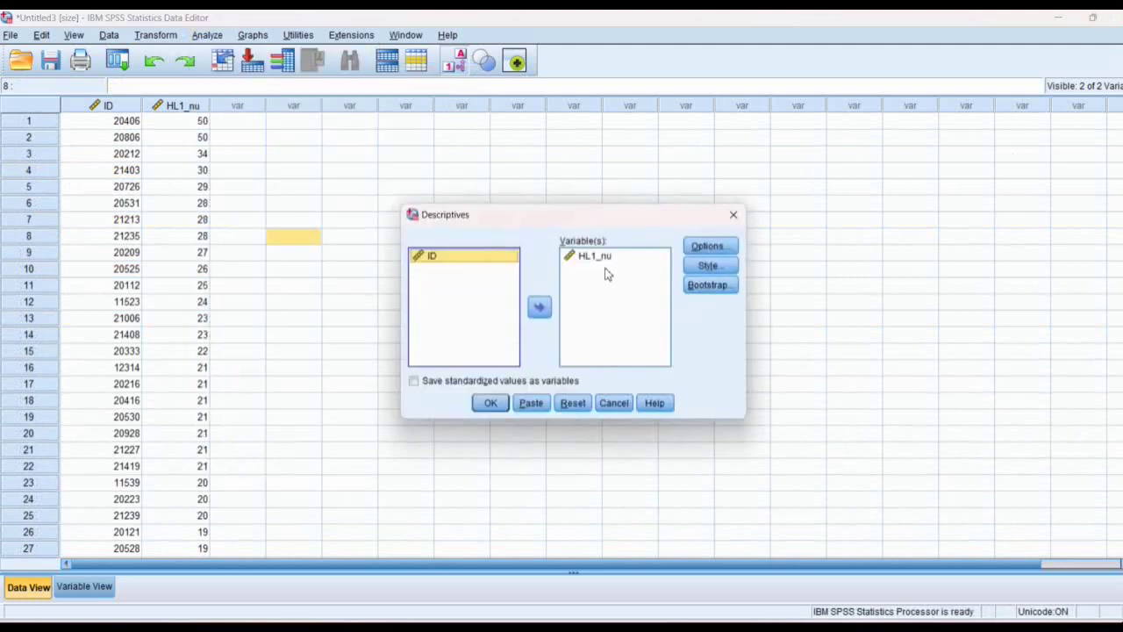
click(700, 250)
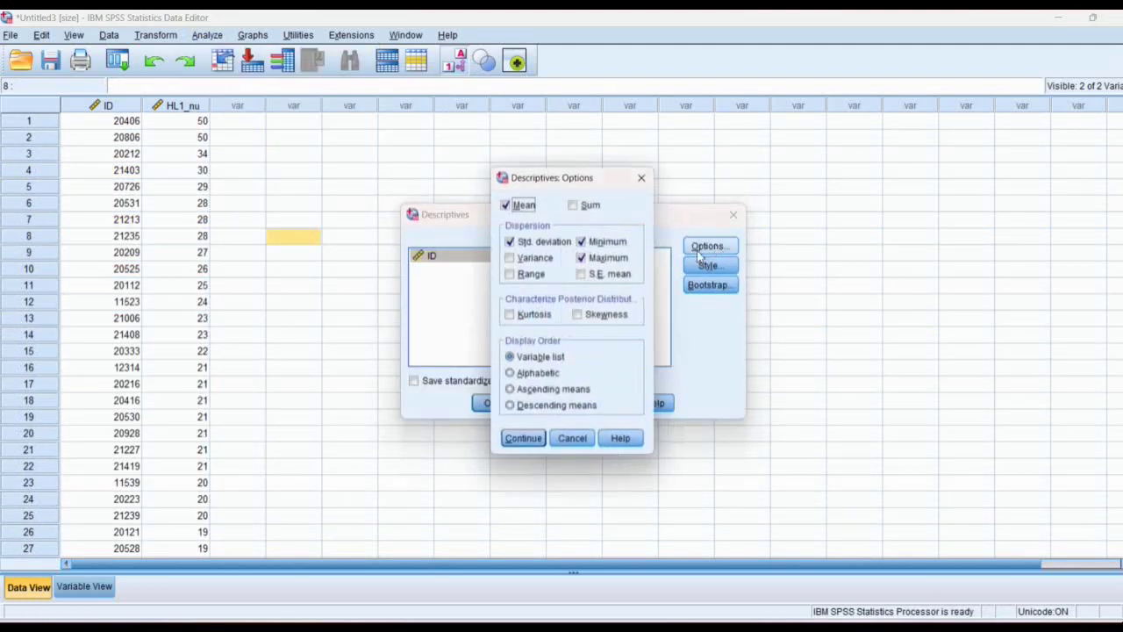
click(601, 243)
click(601, 256)
click(512, 242)
click(537, 442)
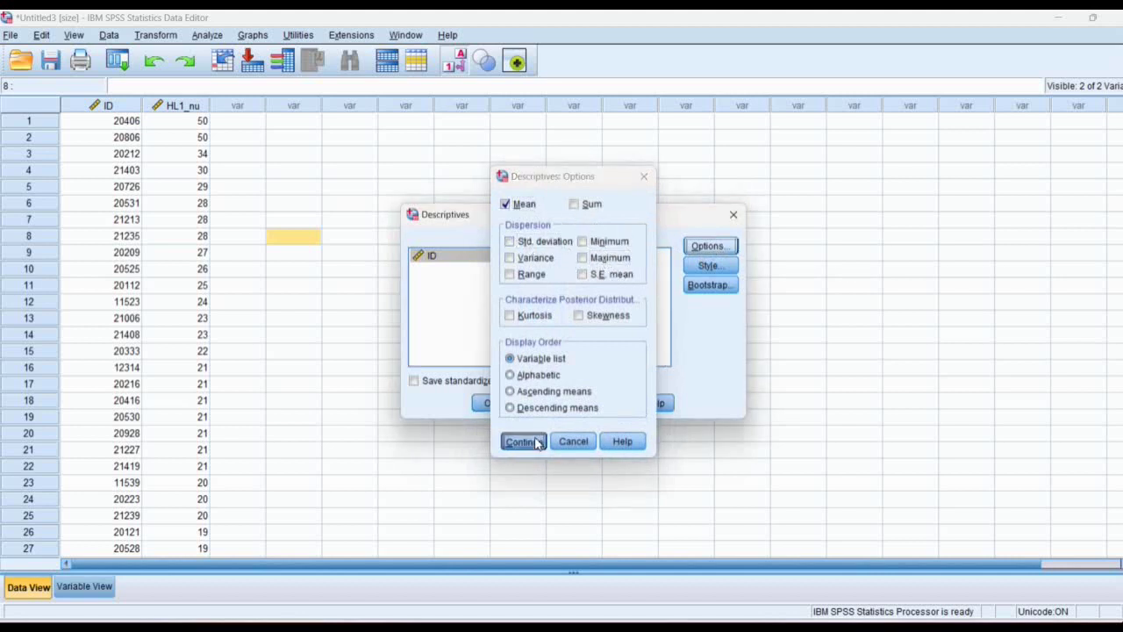
click(492, 404)
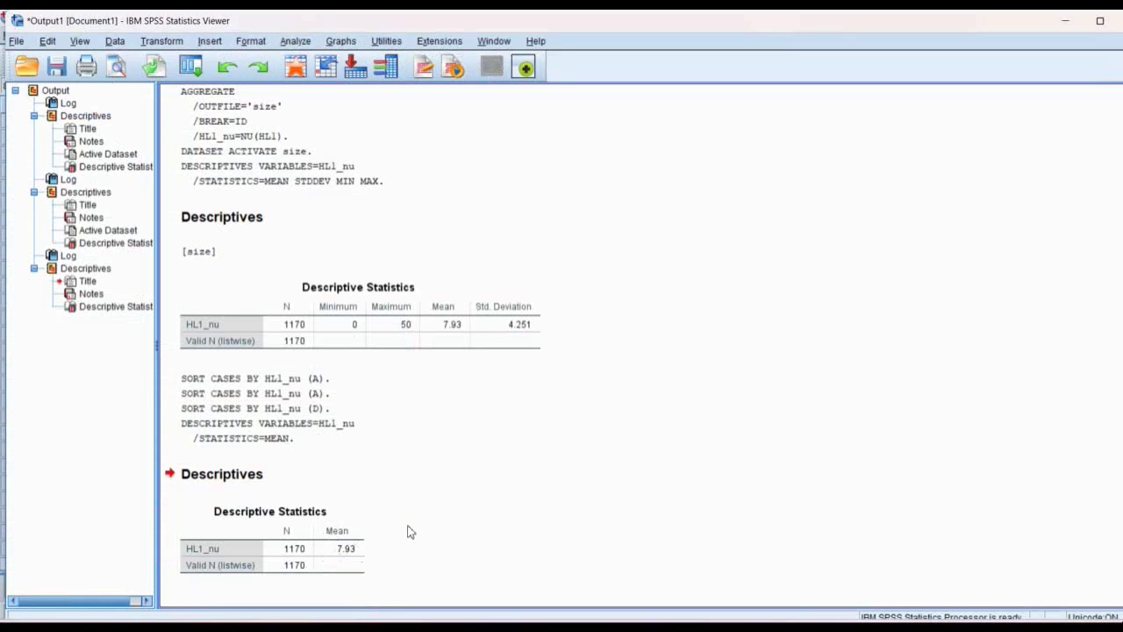
Review HL.sav and the size dataset, and return to HH.sav to examine its household IDs and HH4 values.
mouse_move(680, 622)
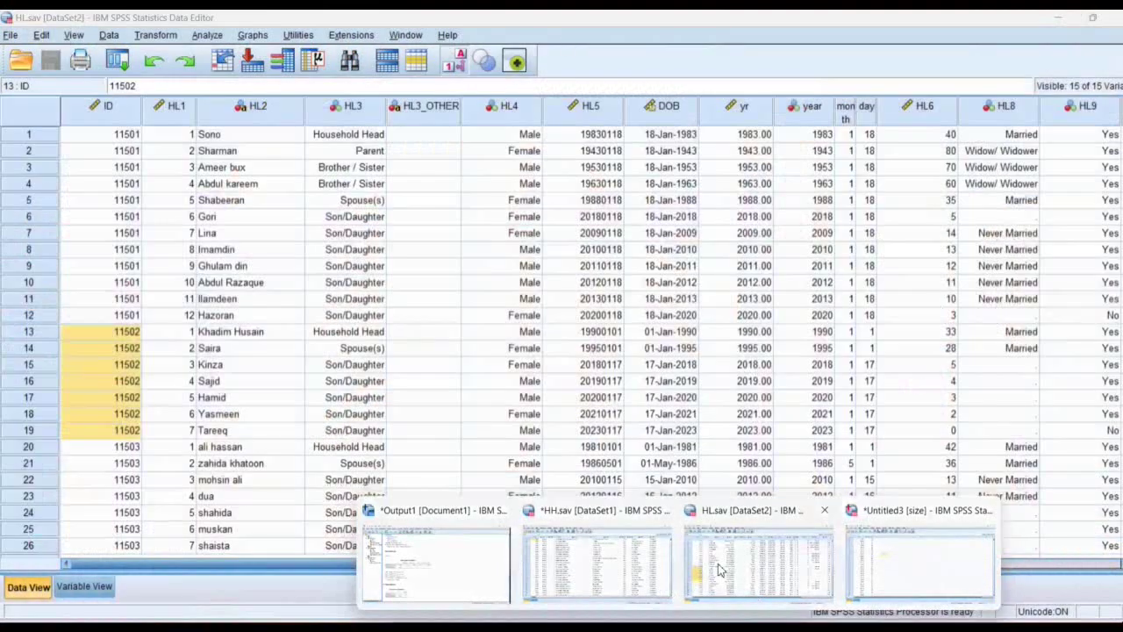
click(717, 570)
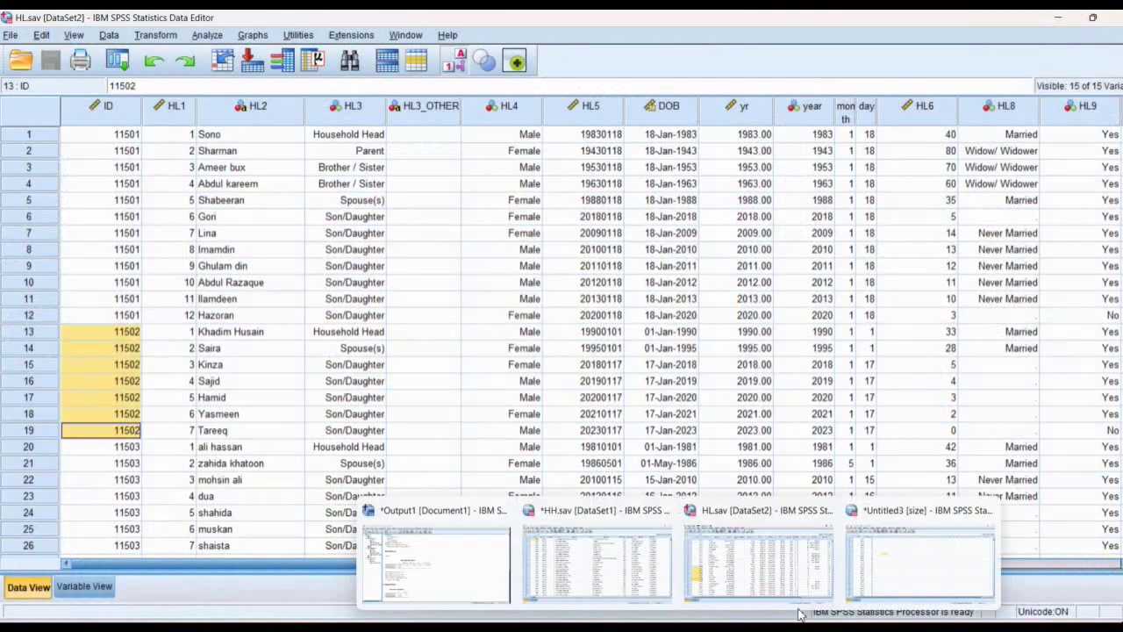
click(912, 579)
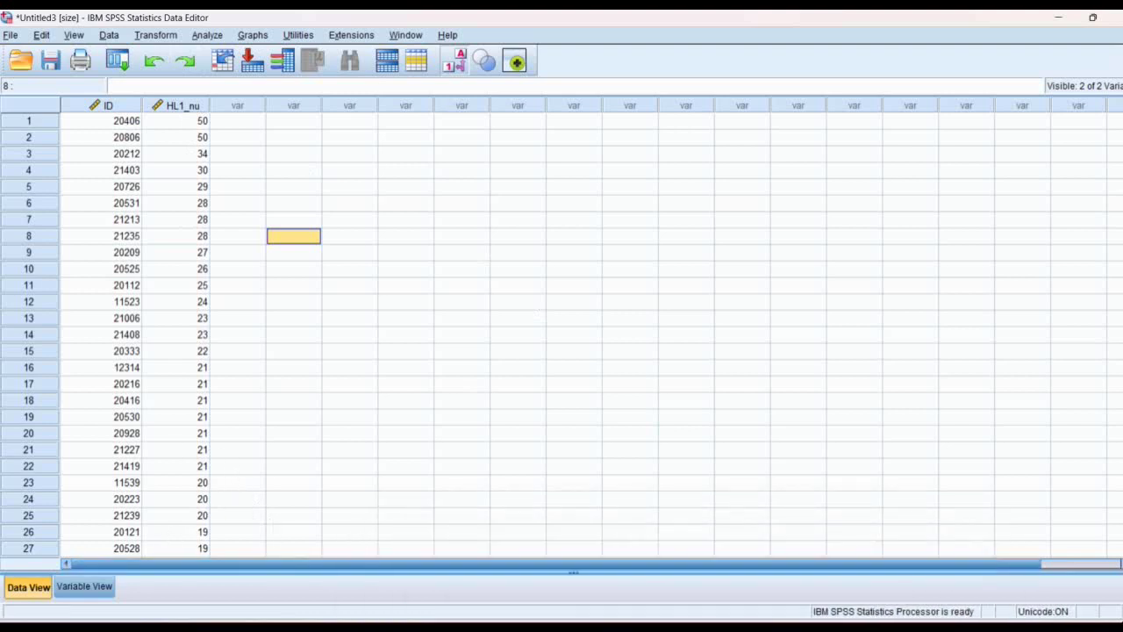
click(593, 554)
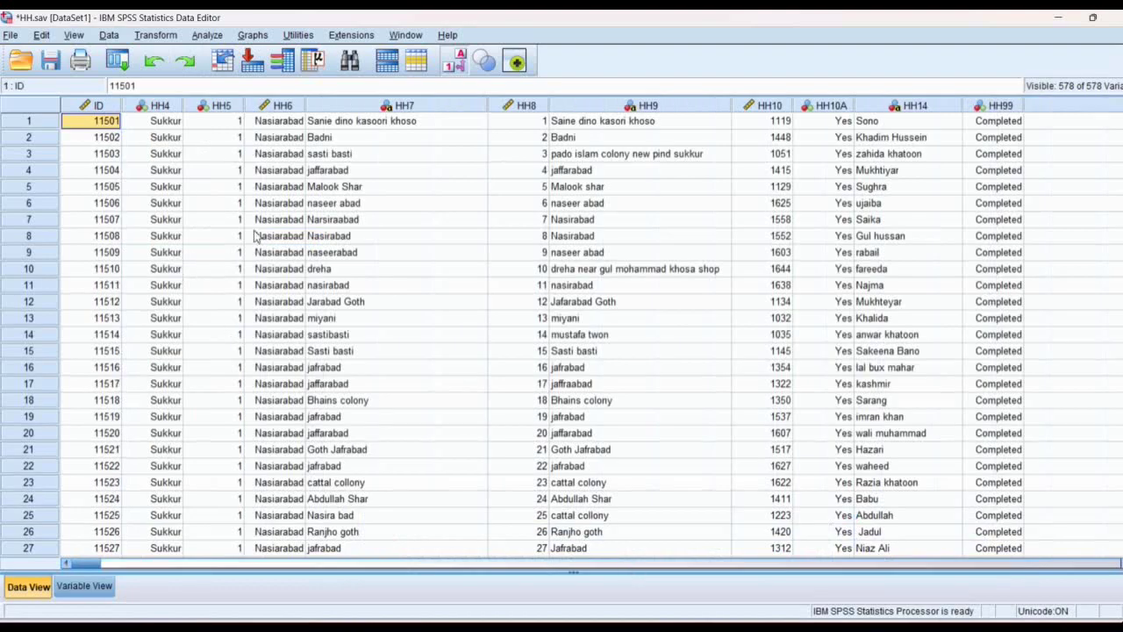
scroll(267, 241, down, 5)
scroll(290, 265, up, 5)
click(159, 107)
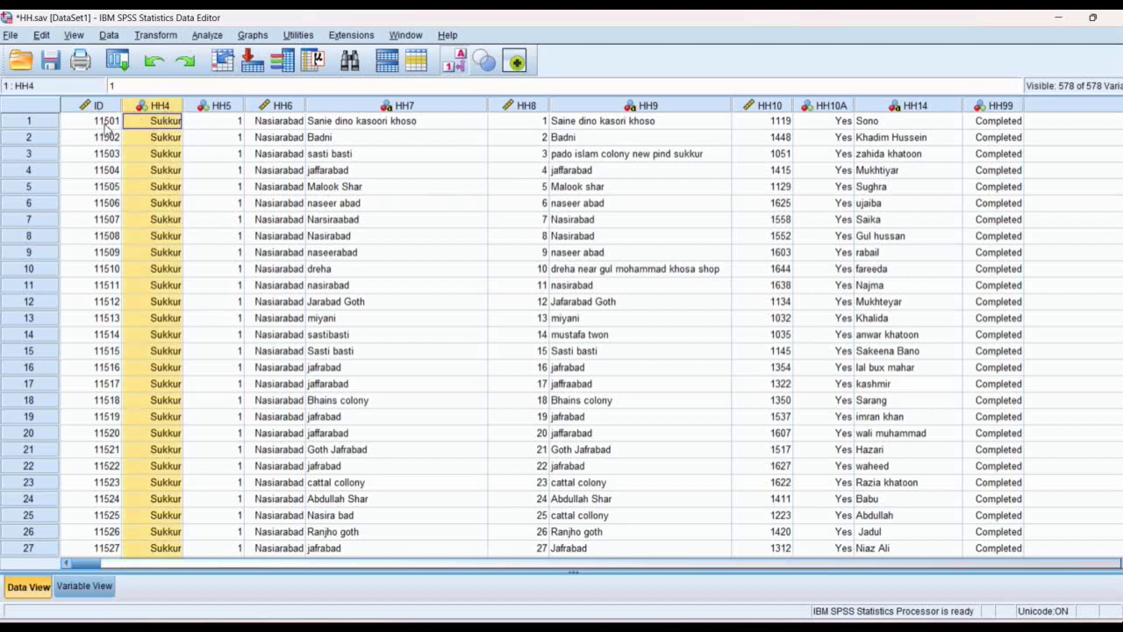
click(155, 125)
click(105, 127)
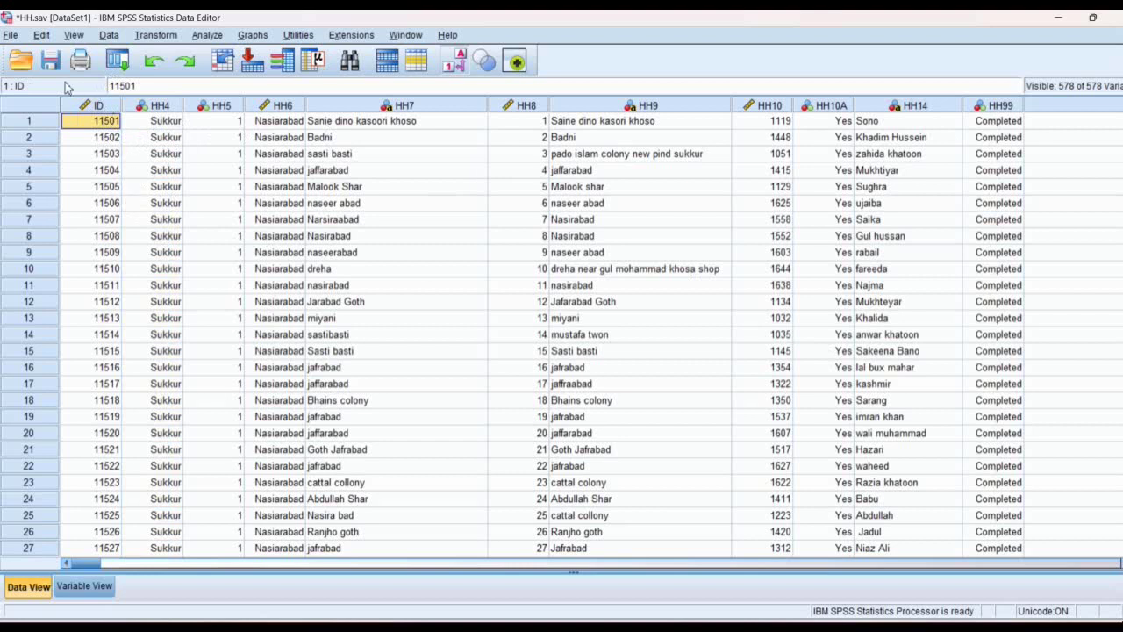
Save HH.sav and check its records down to the last household.
click(50, 61)
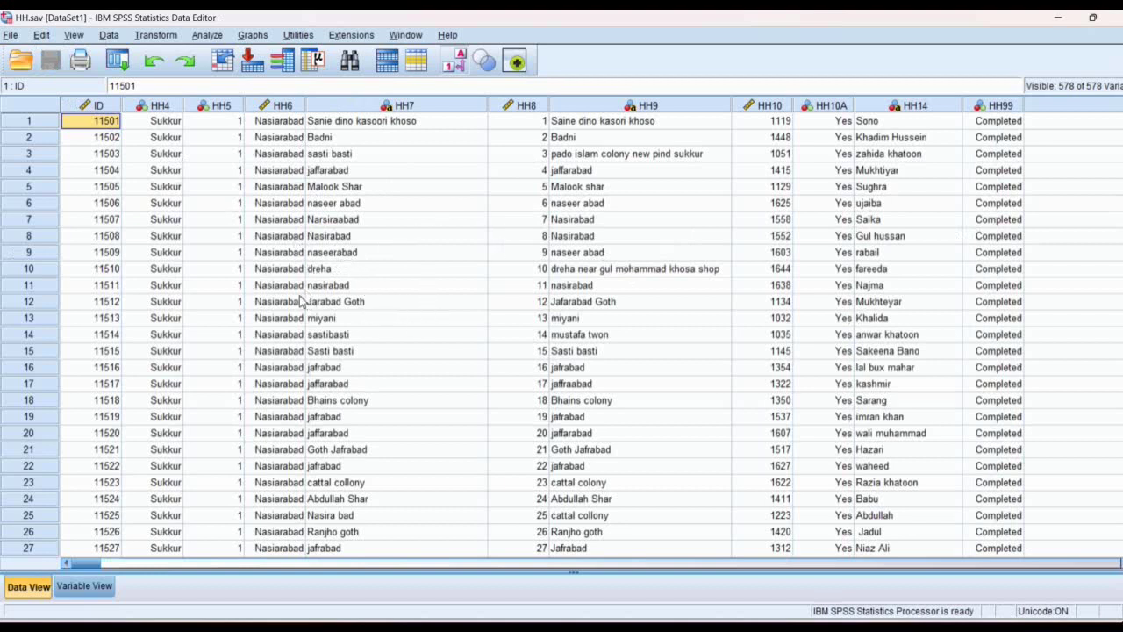
click(113, 38)
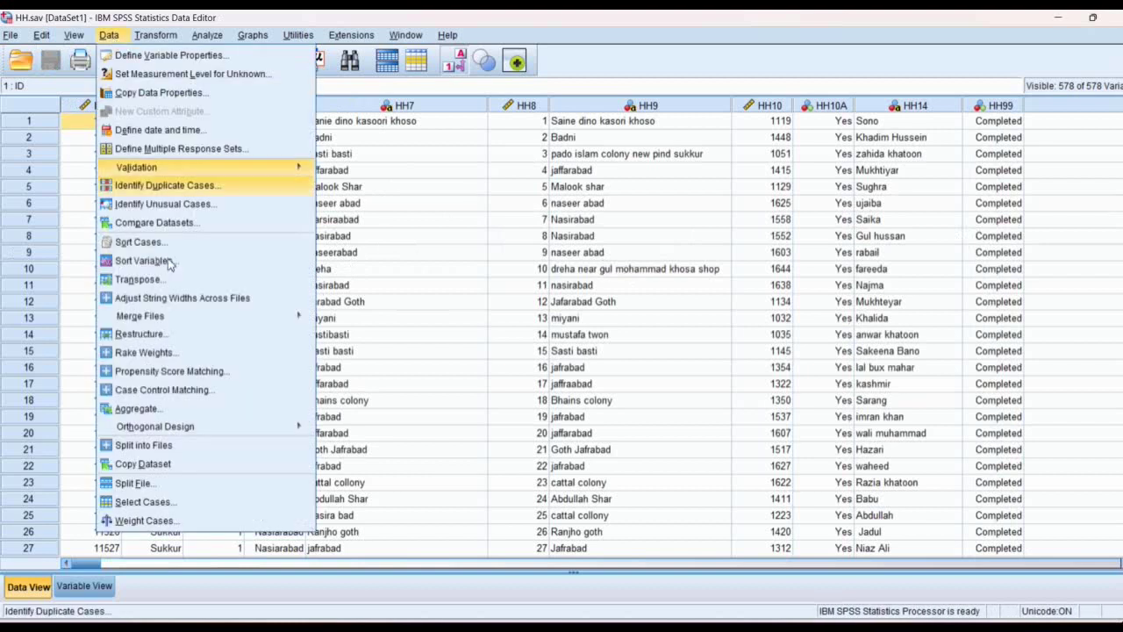
mouse_move(205, 318)
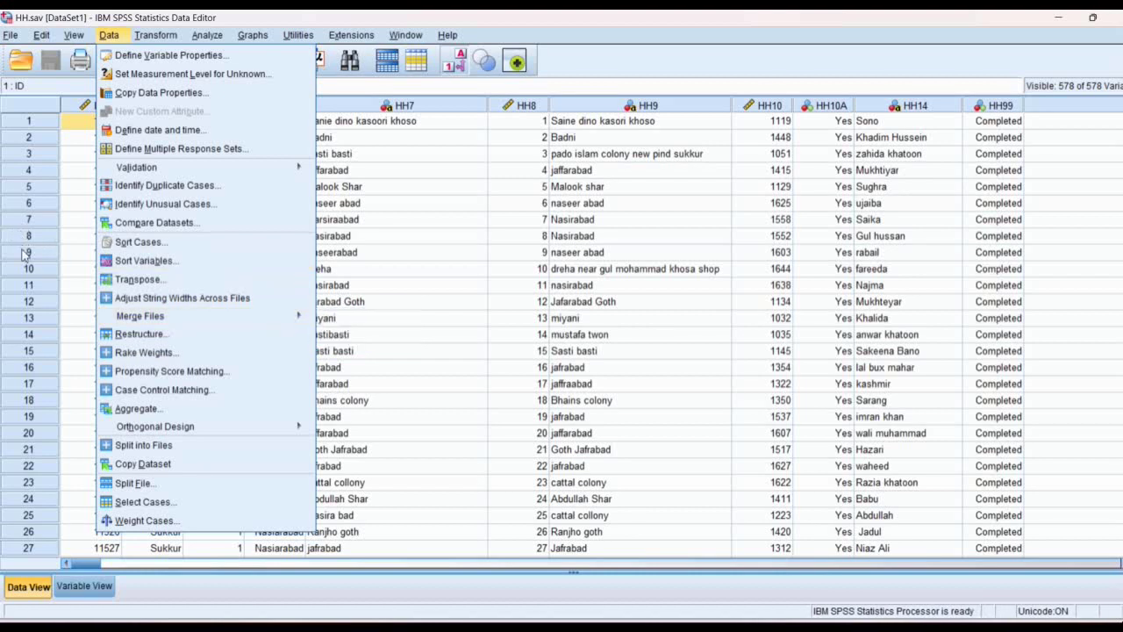
click(39, 354)
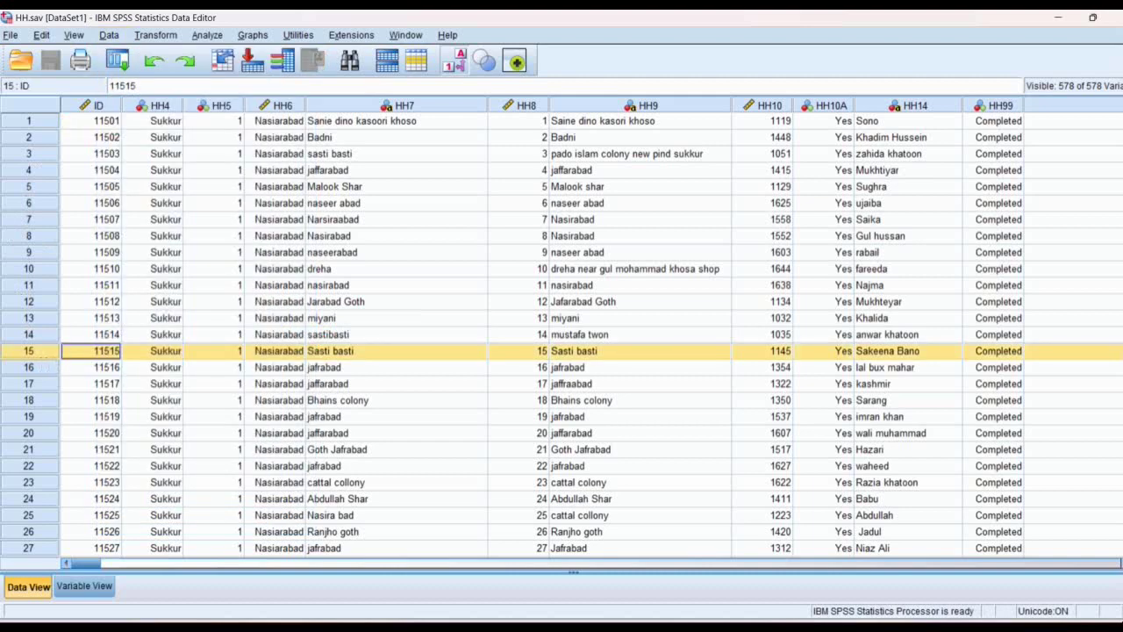
scroll(561, 334, down, 20)
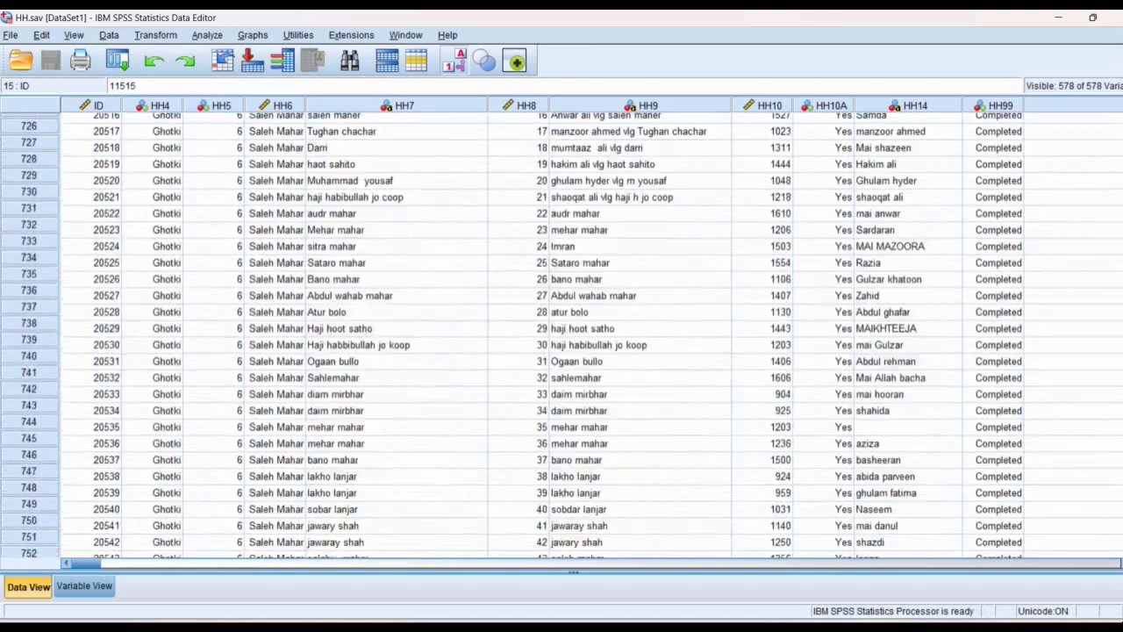
scroll(502, 397, down, 1)
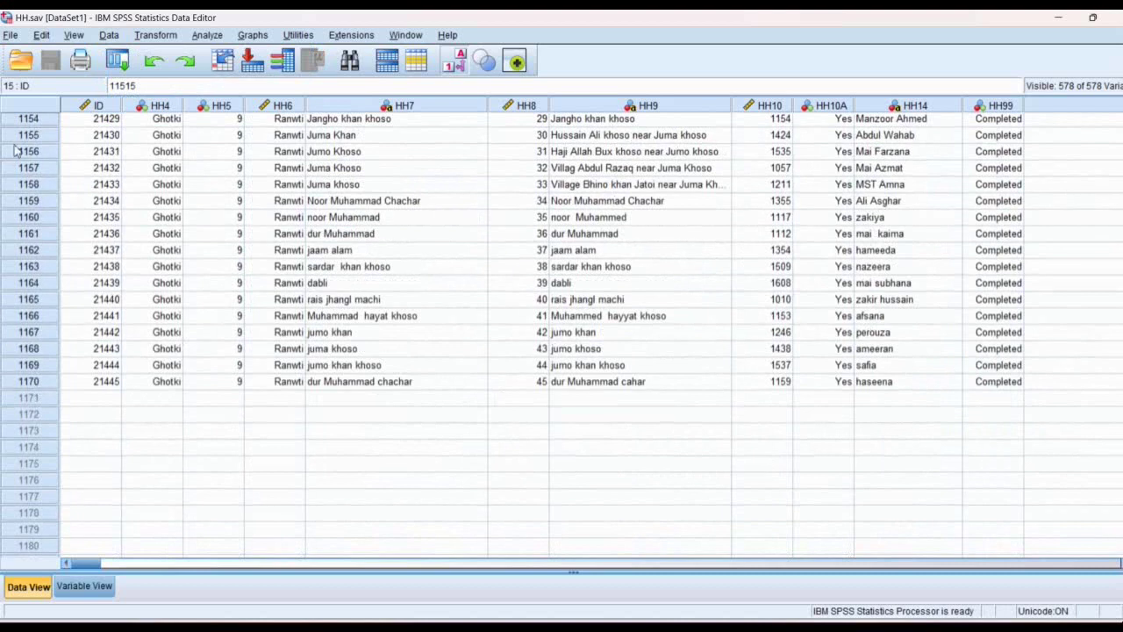
drag(3, 60, 3, 133)
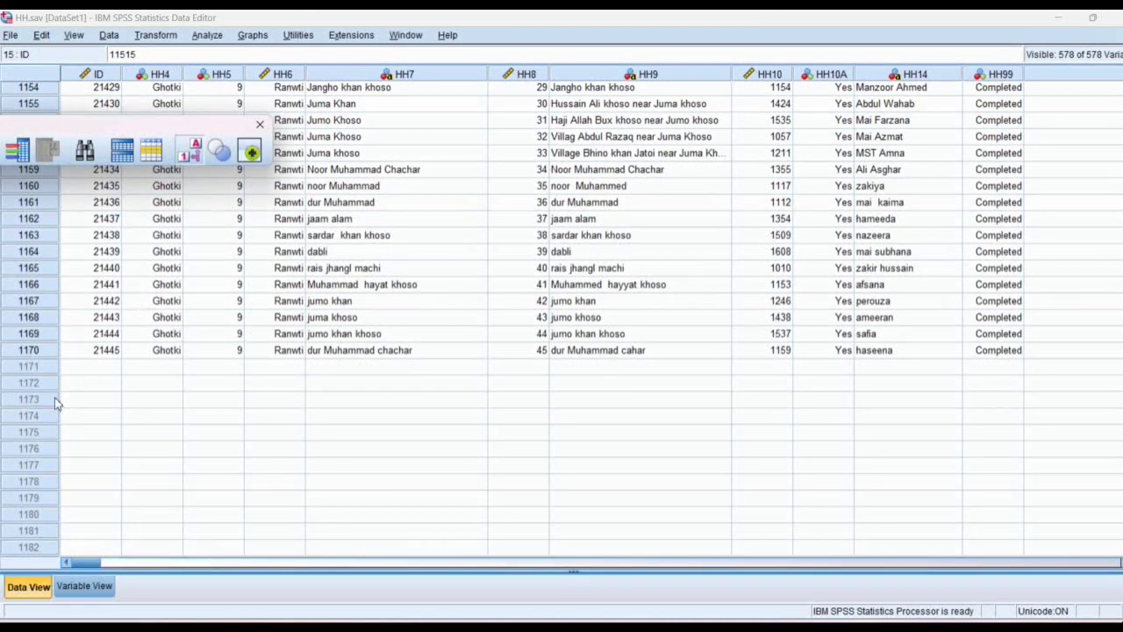
drag(41, 384, 50, 467)
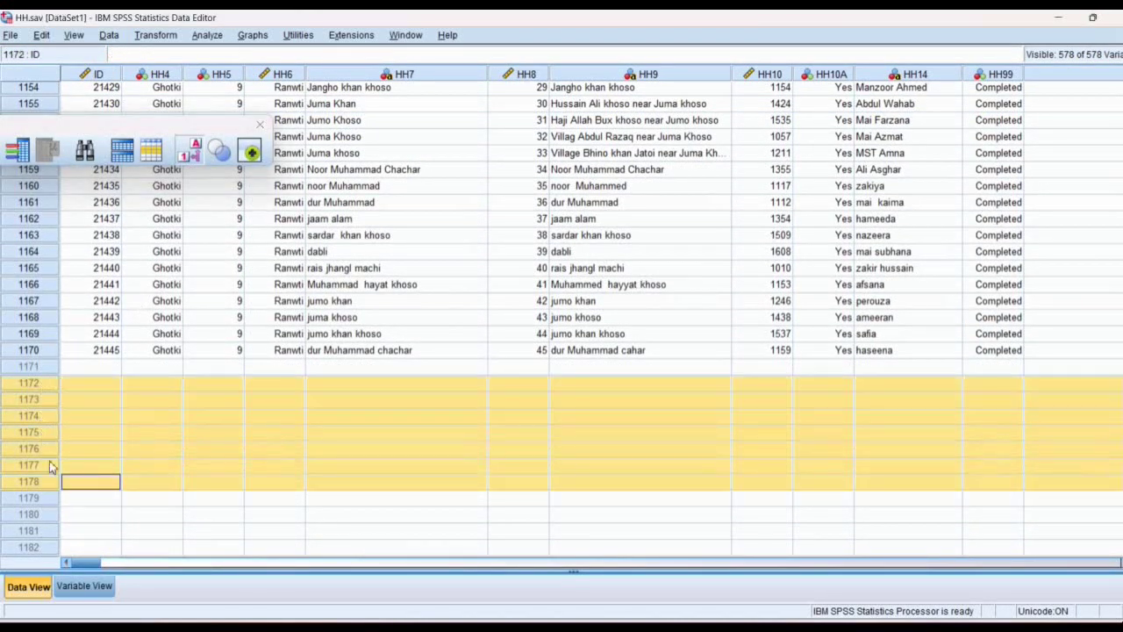
click(171, 378)
double_click(237, 125)
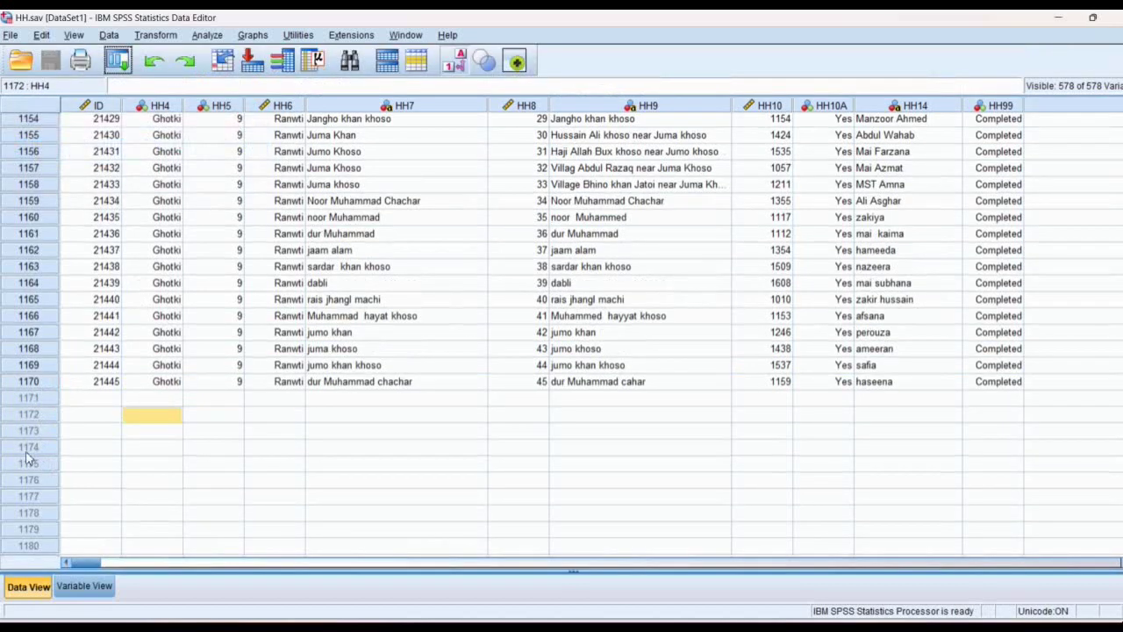
drag(28, 404, 50, 551)
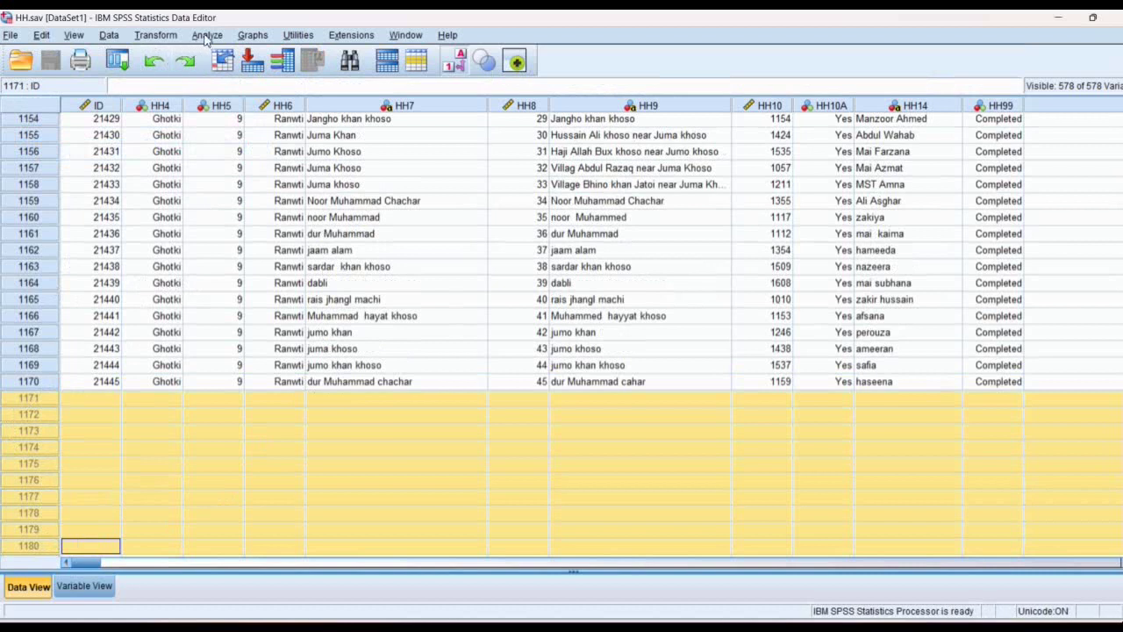
Start an Add Variables merge into HH.sav, using the open size dataset as the source.
click(112, 37)
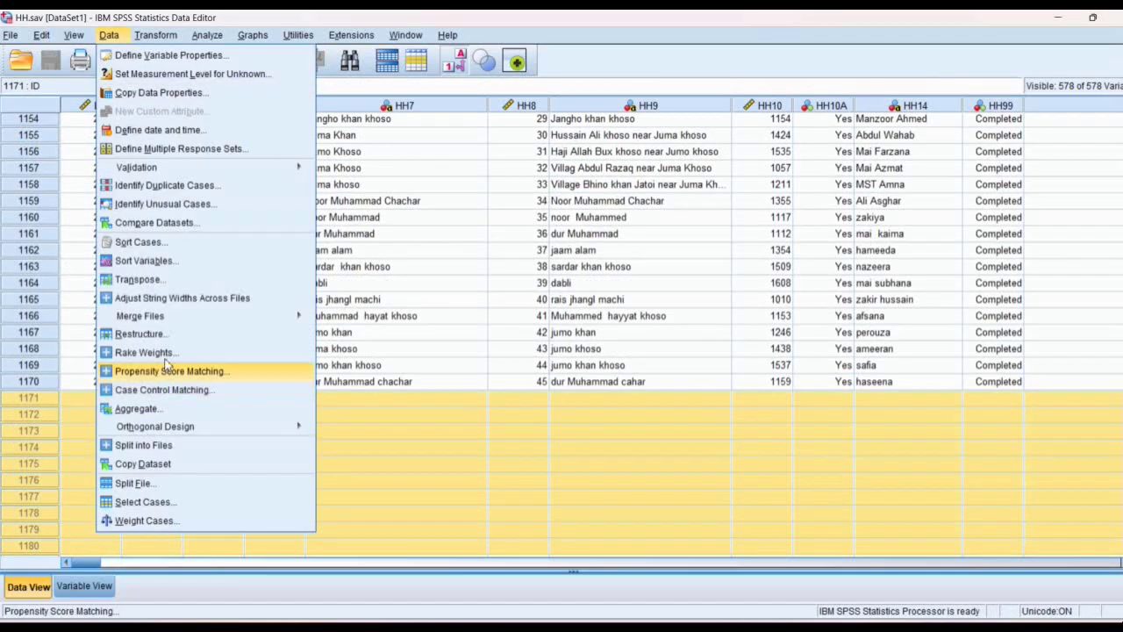
mouse_move(289, 316)
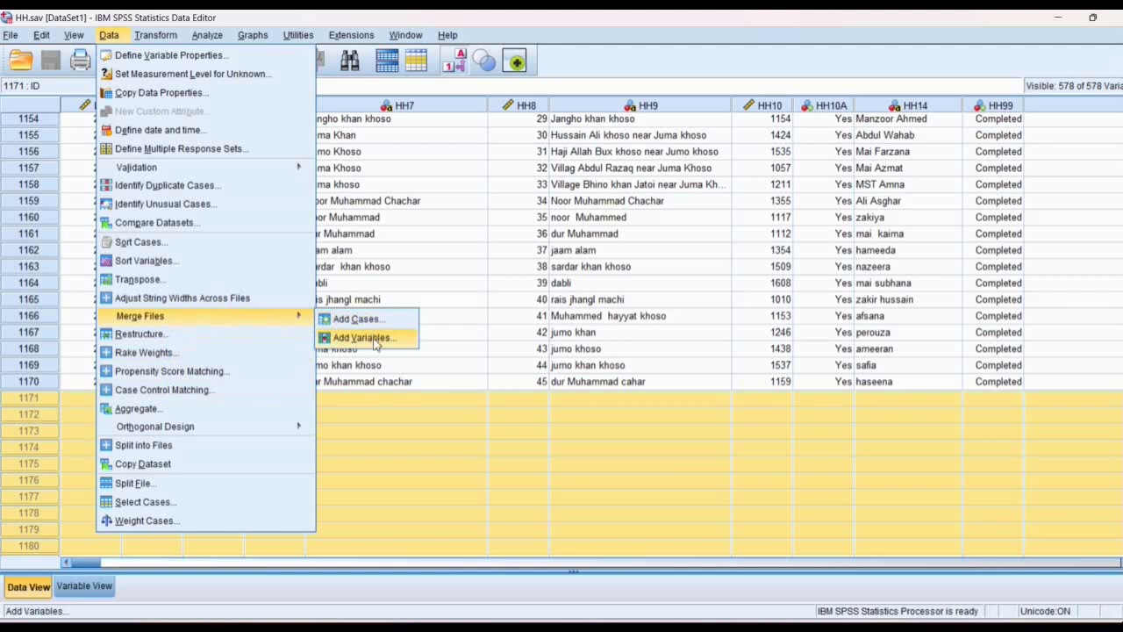
click(375, 343)
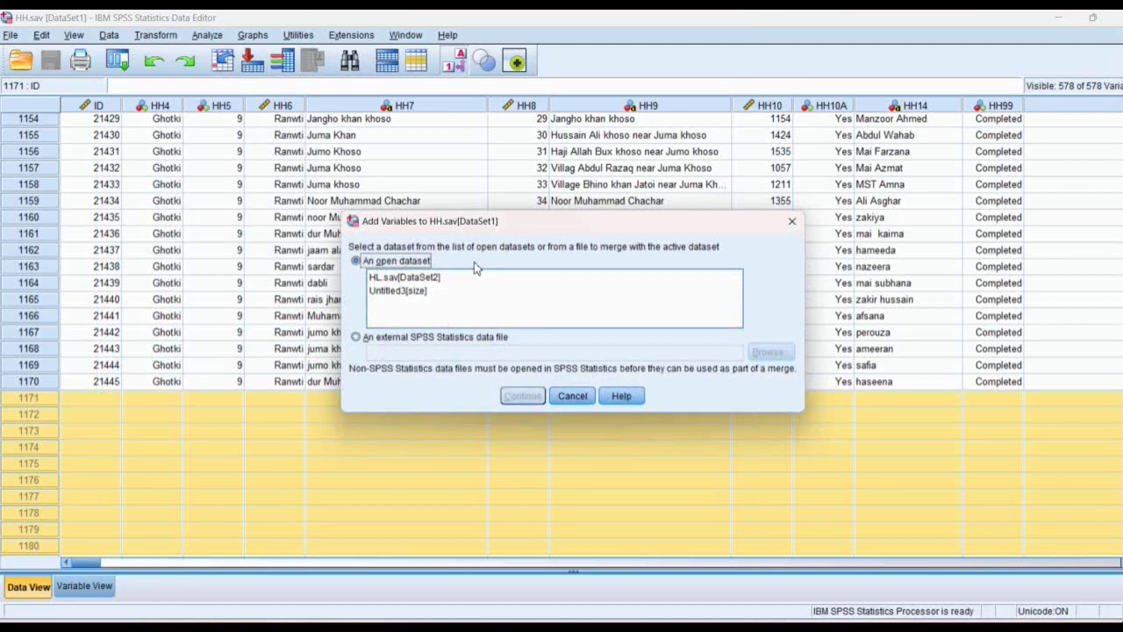
click(397, 294)
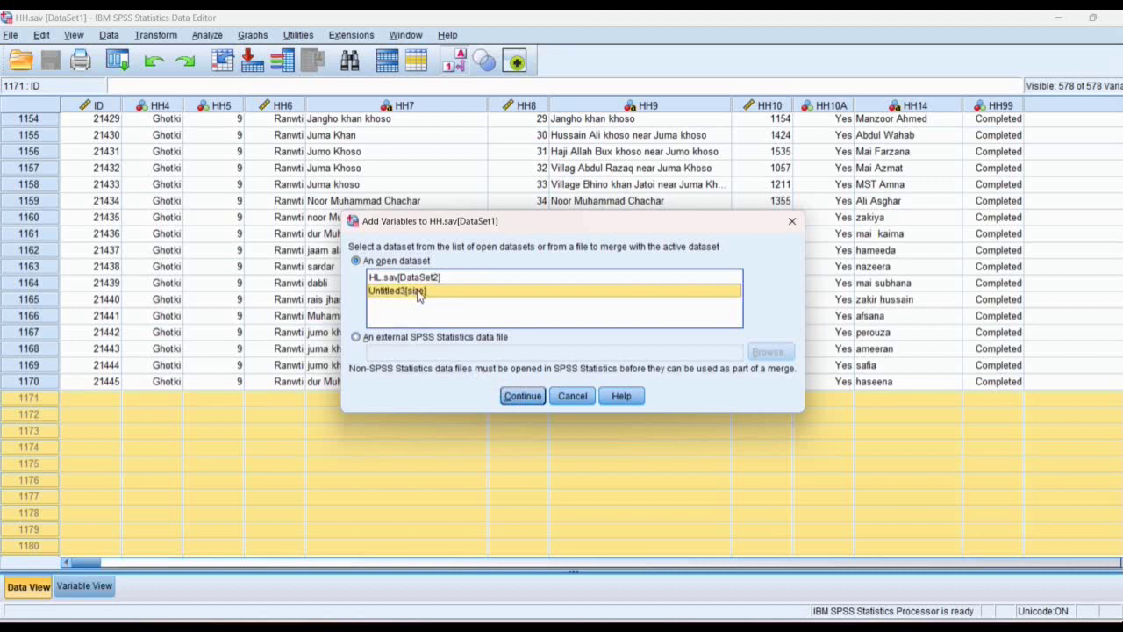
click(537, 400)
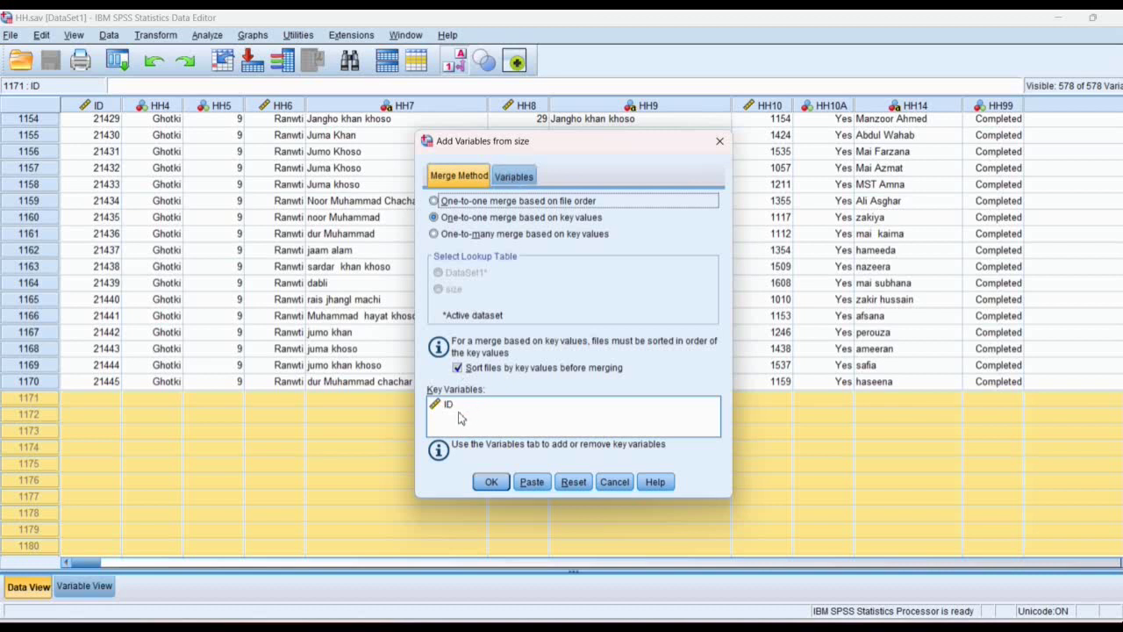
Examine the merge's included and key variables to see which come from HH.sav and which from the size dataset.
click(516, 177)
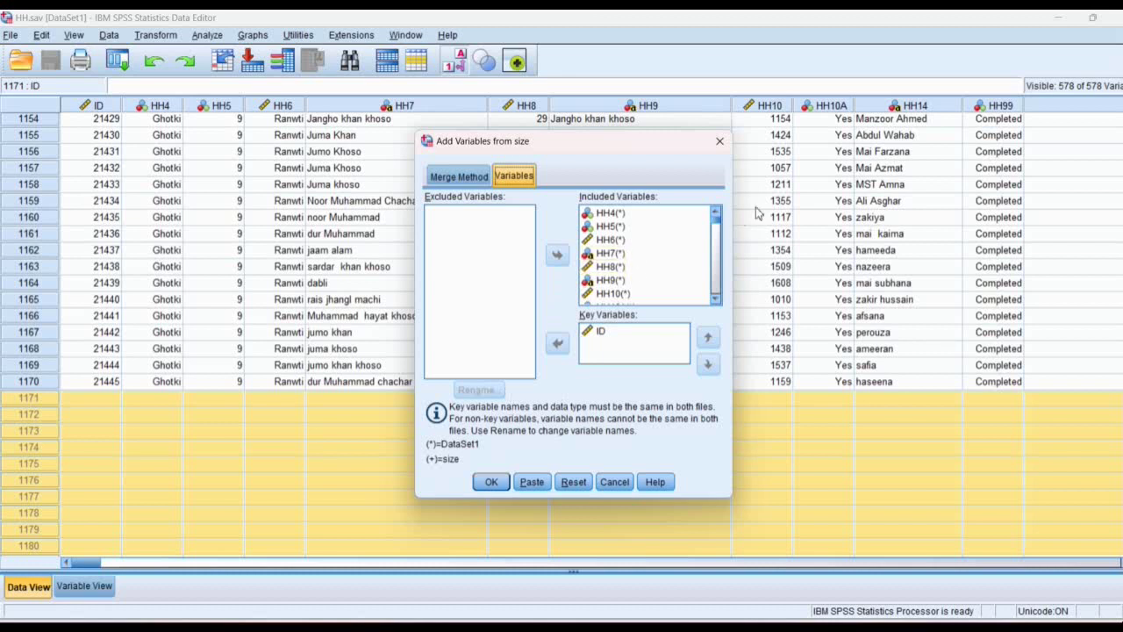
drag(717, 226, 716, 303)
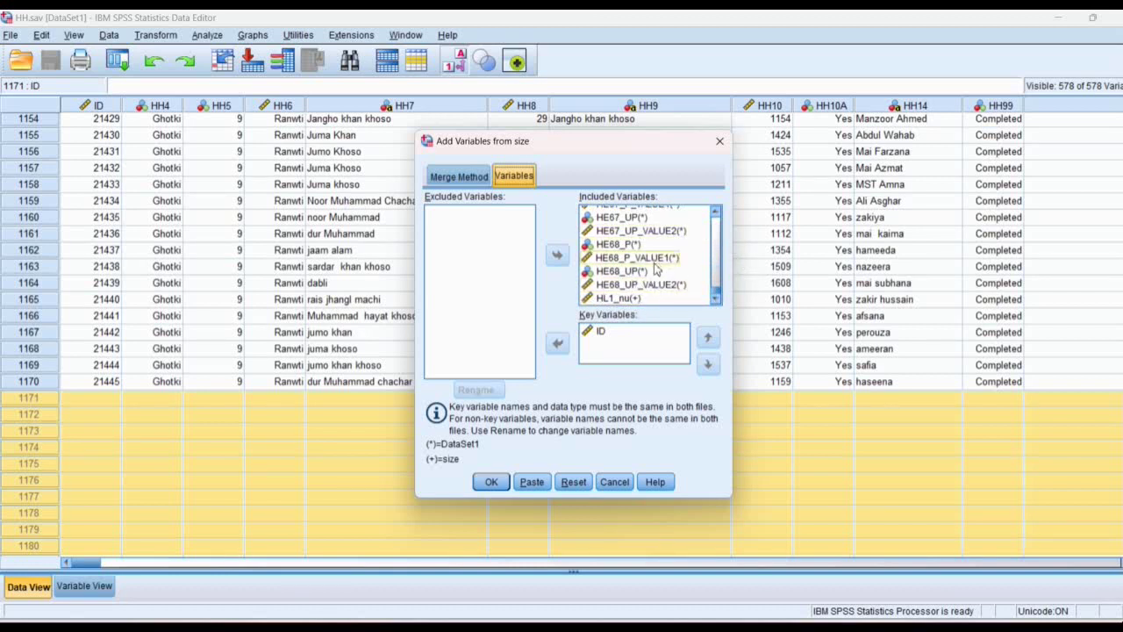
scroll(654, 272, up, 2)
scroll(657, 263, down, 2)
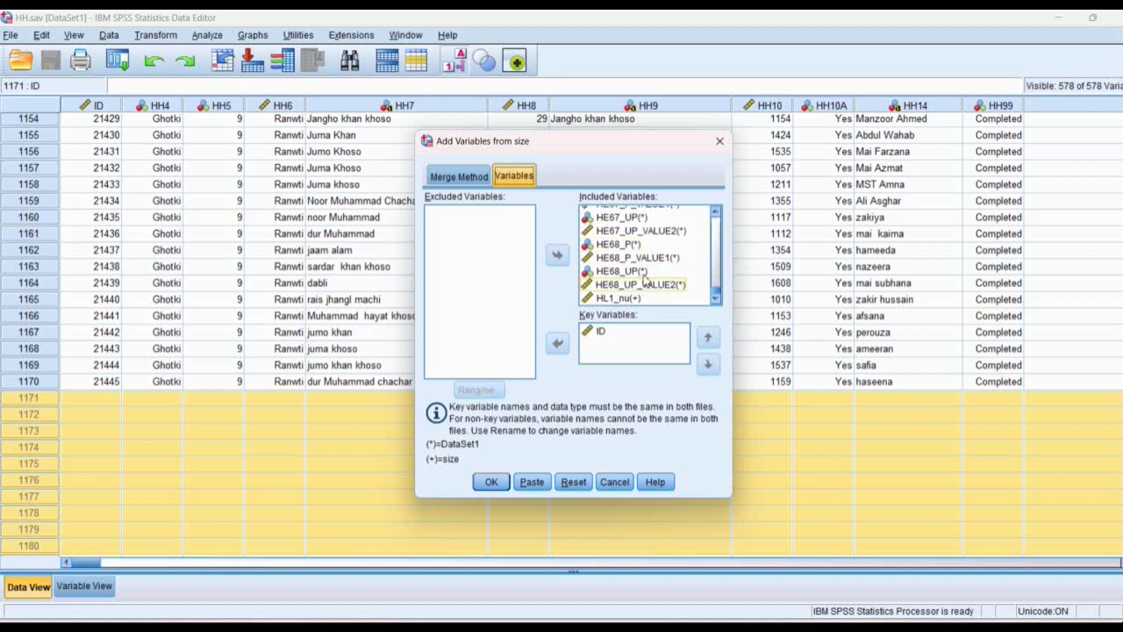
scroll(658, 254, up, 9)
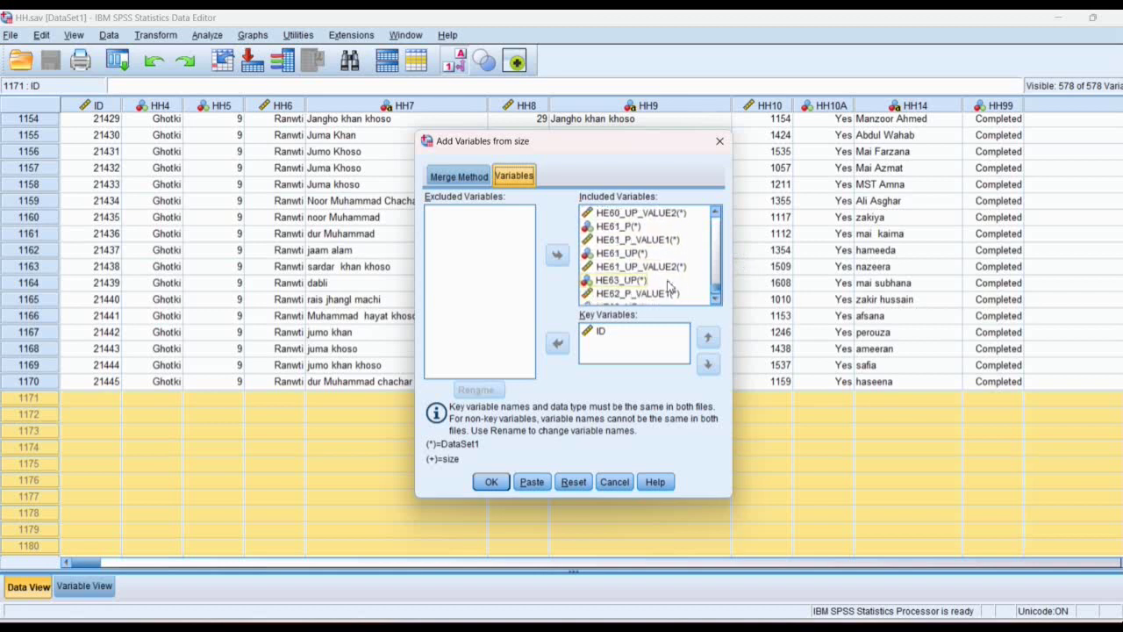
drag(716, 298, 712, 207)
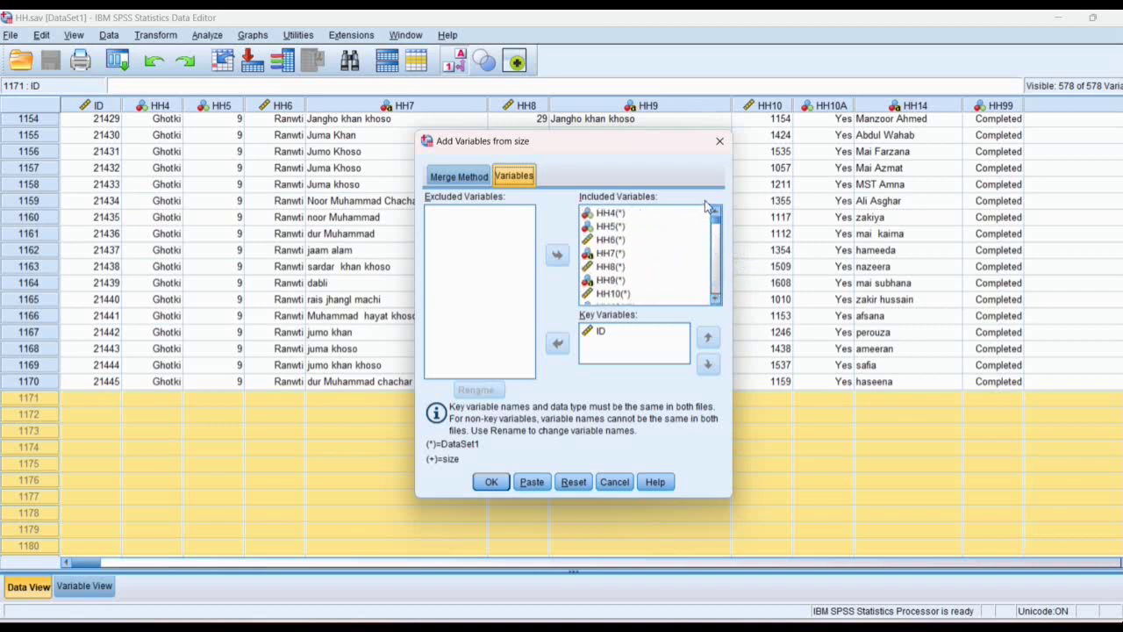
scroll(627, 263, down, 10)
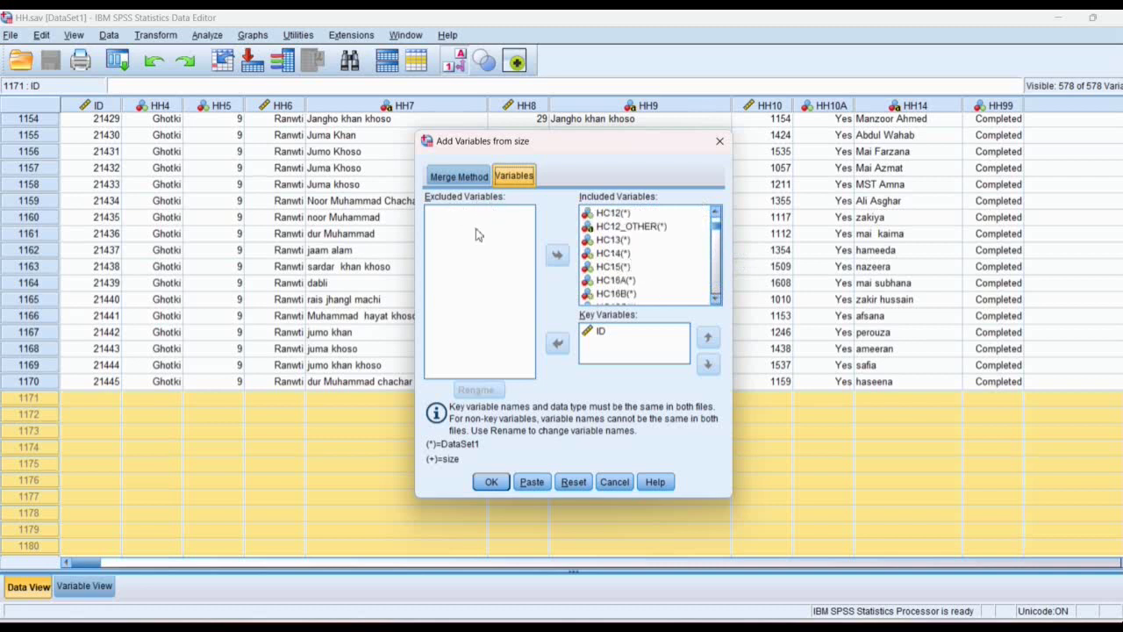
click(612, 252)
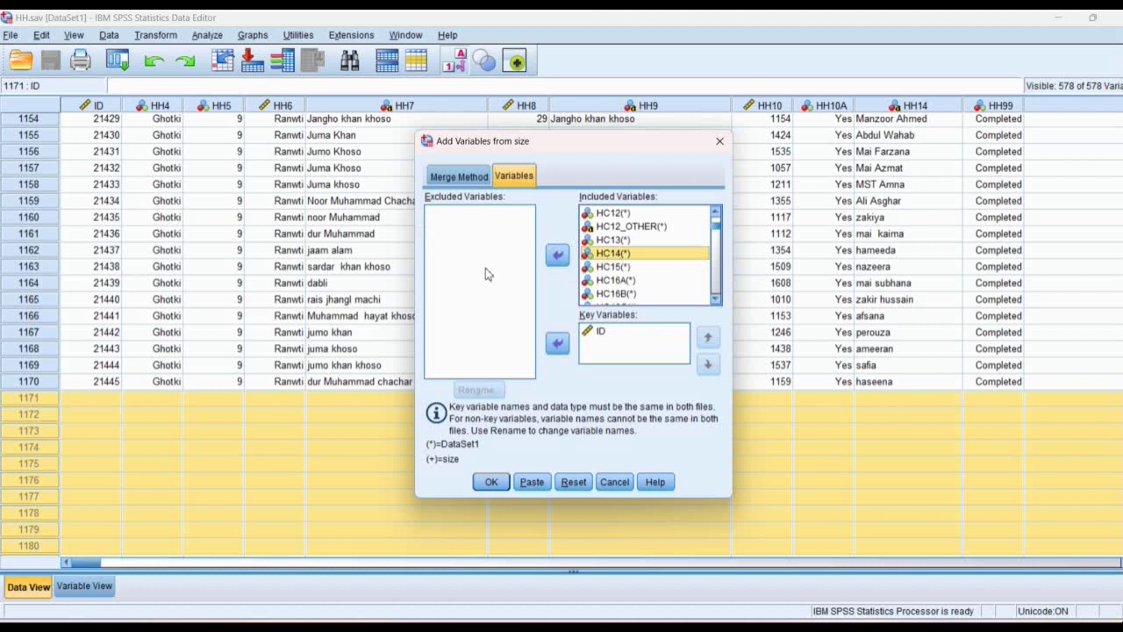
scroll(614, 271, down, 15)
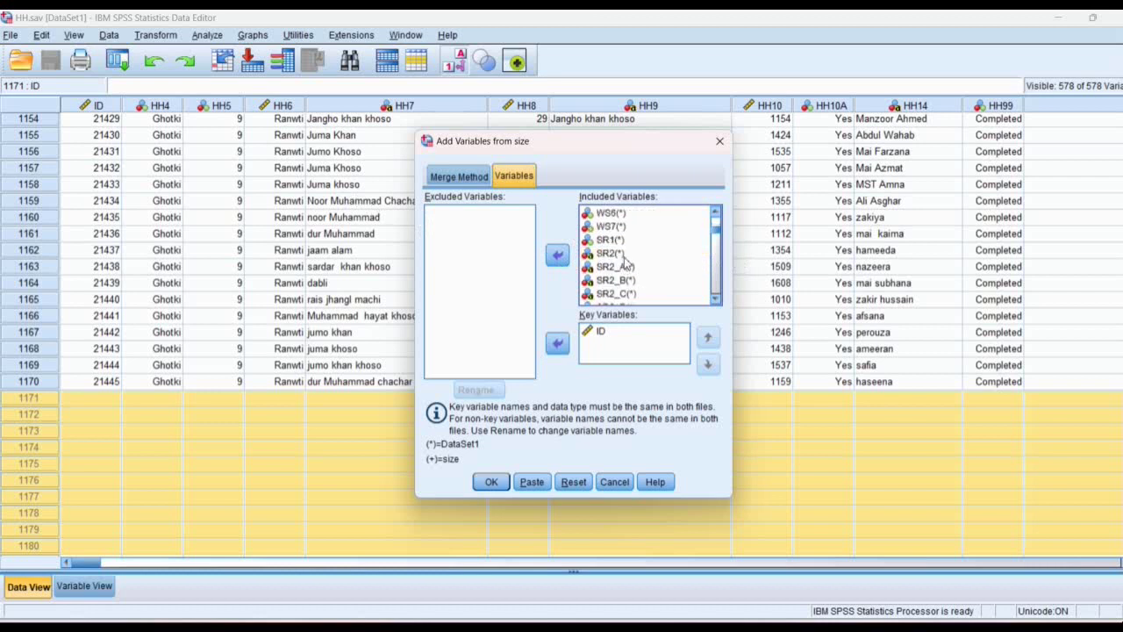
scroll(639, 270, down, 10)
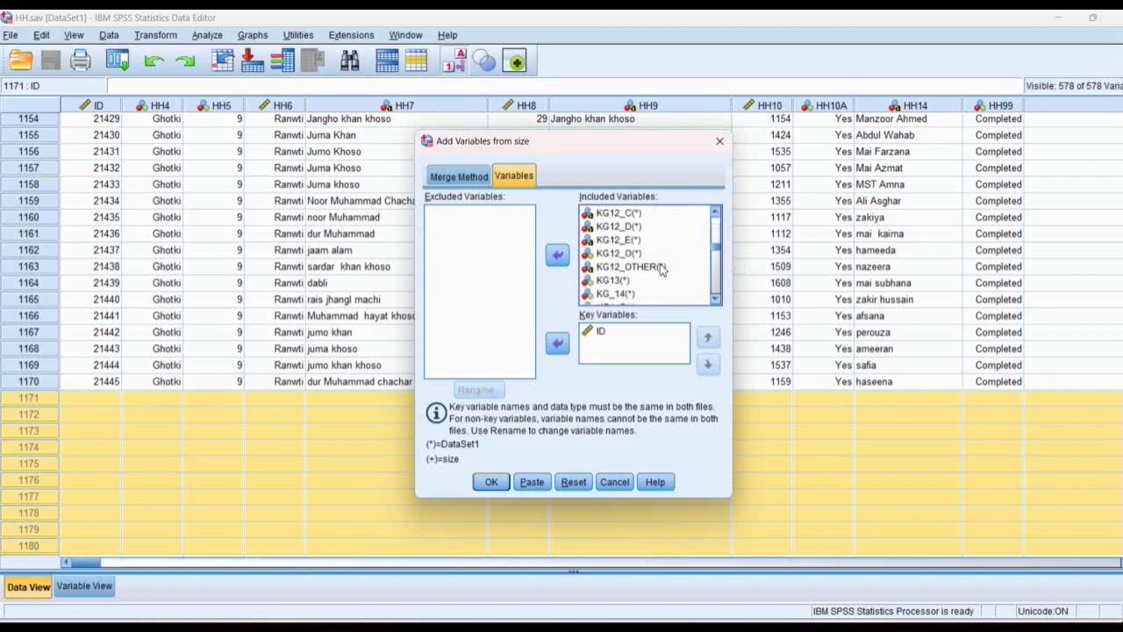
scroll(682, 263, down, 8)
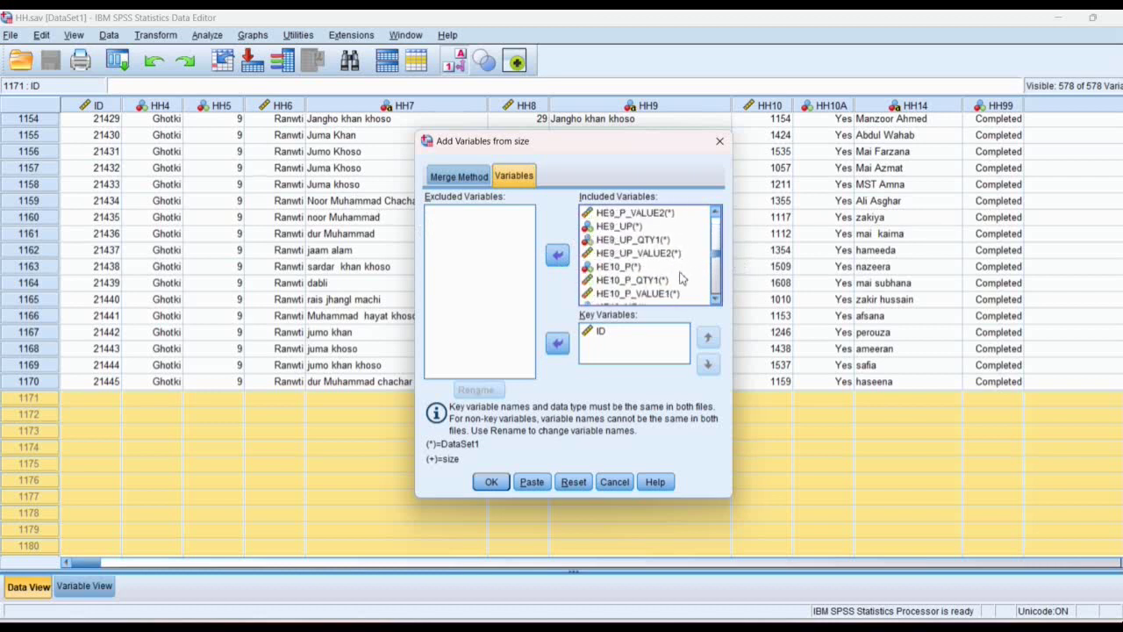
scroll(682, 272, down, 20)
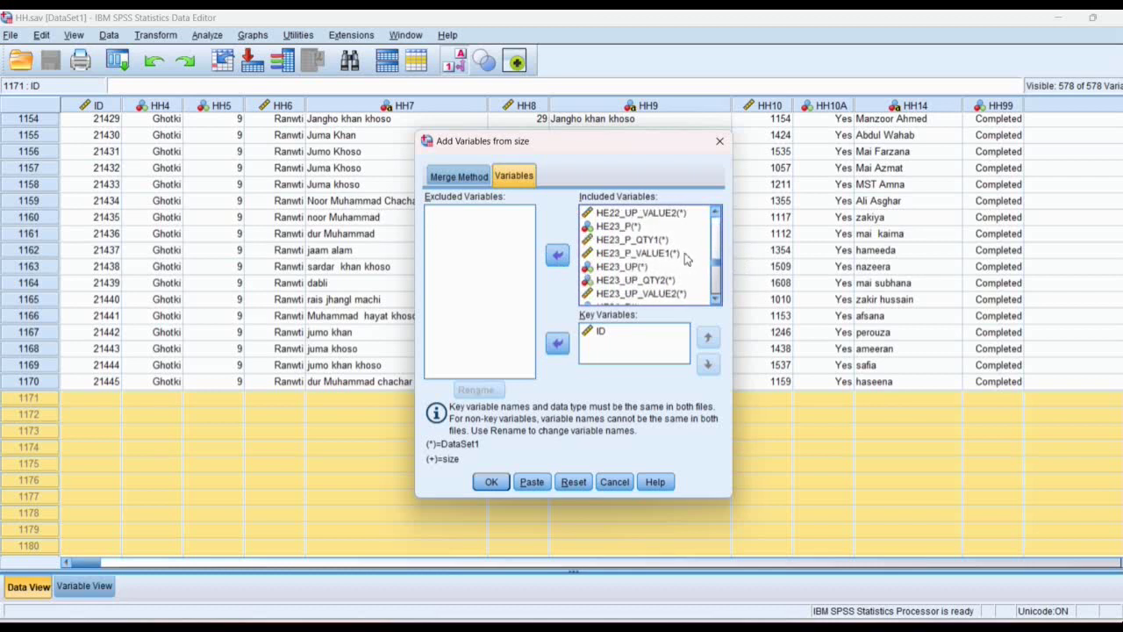
scroll(689, 256, down, 5)
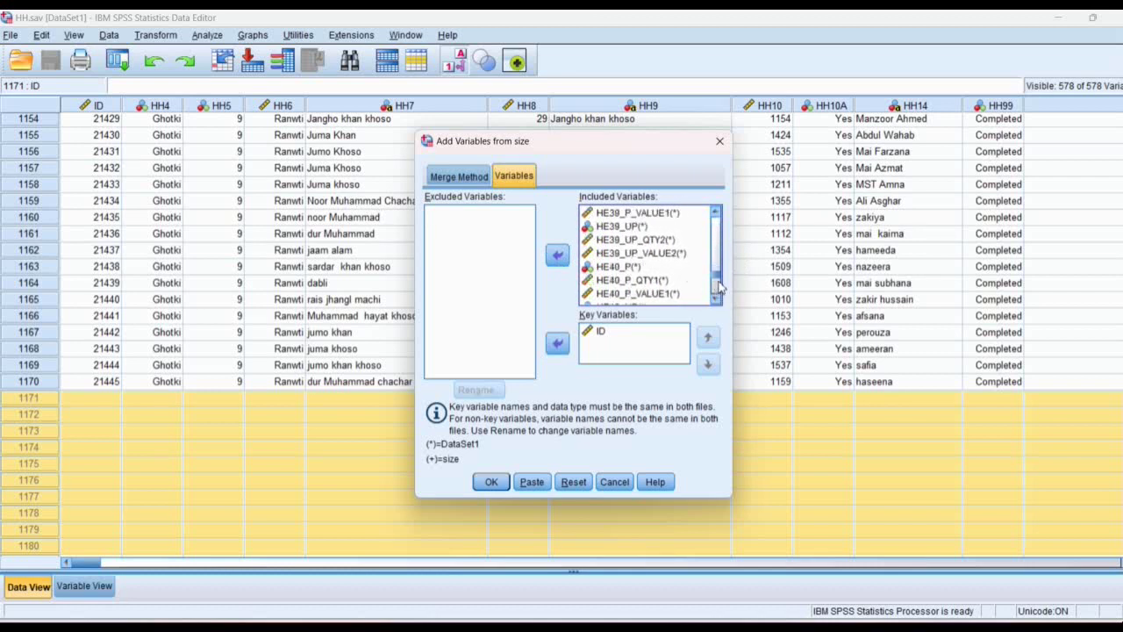
Check the HL1_nu entry from size among the included variables and run the one-to-one merge on key variable ID.
drag(716, 283, 718, 300)
click(616, 298)
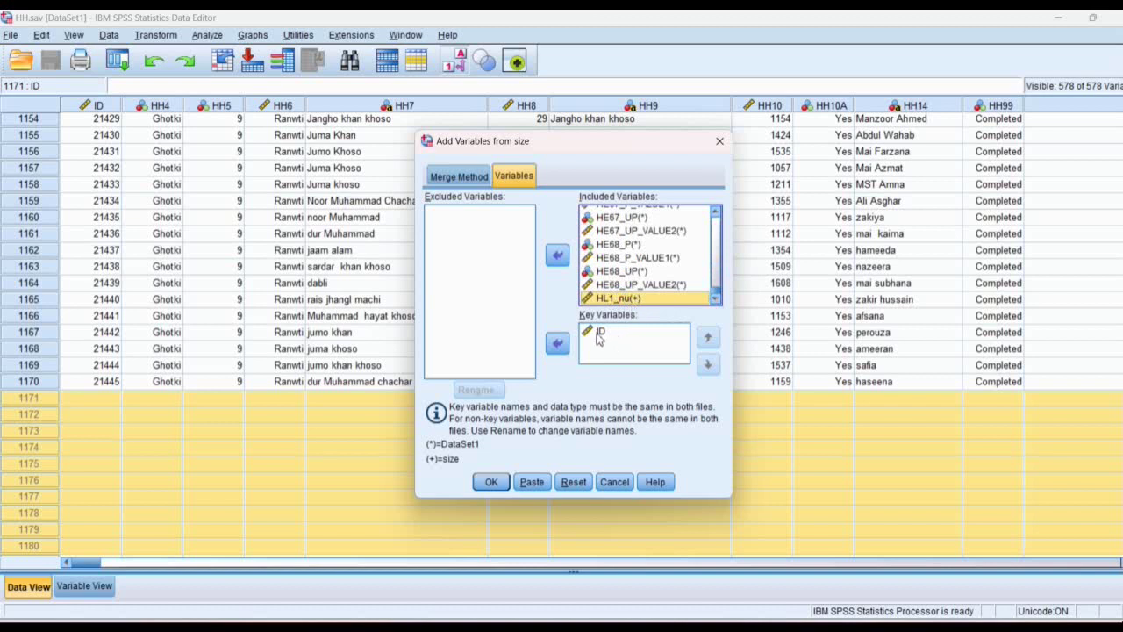
click(491, 481)
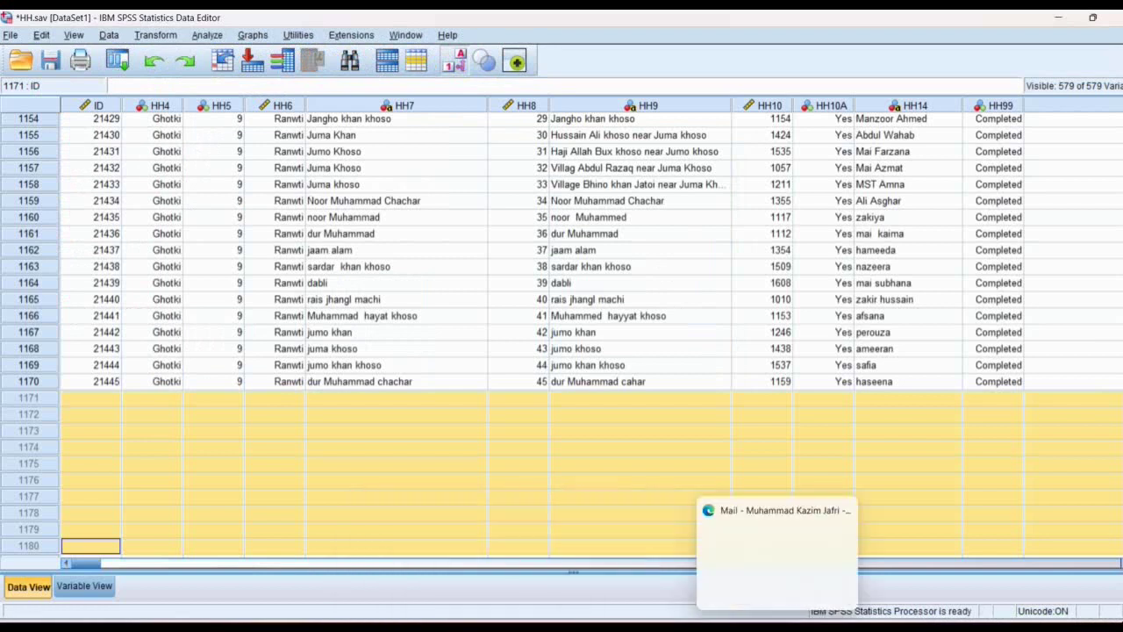
Review the merge commands logged in the output document and return to HH.sav.
mouse_move(678, 627)
click(466, 556)
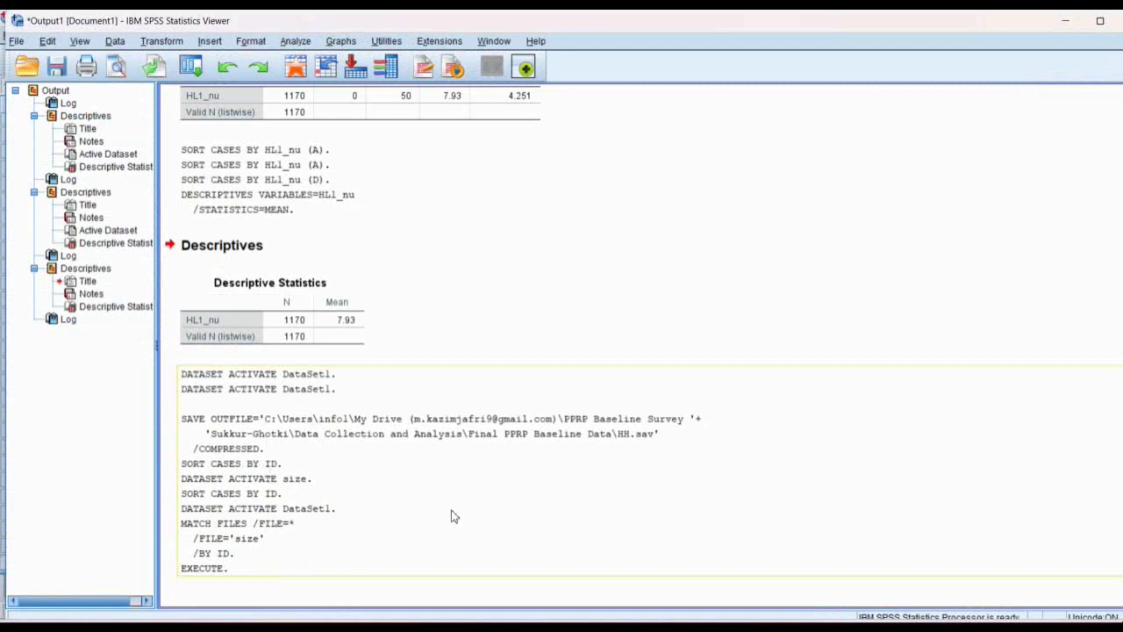
mouse_move(679, 626)
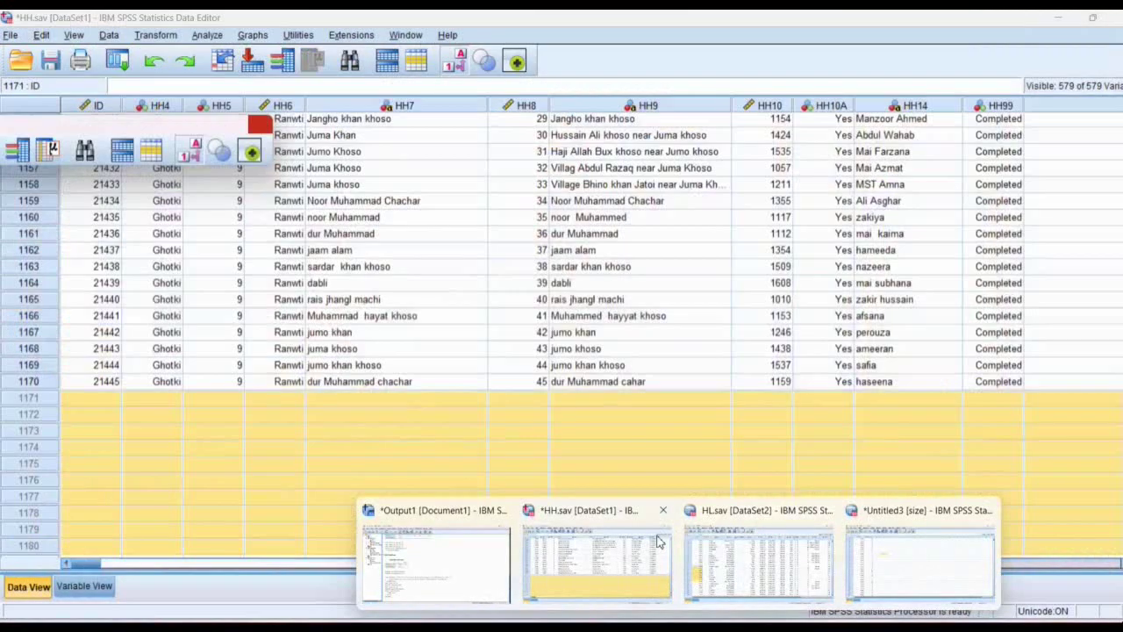
click(659, 541)
Find the merged HL1_nu variable at the end of HH.sav's variable list and move it directly below ID.
scroll(145, 298, up, 15)
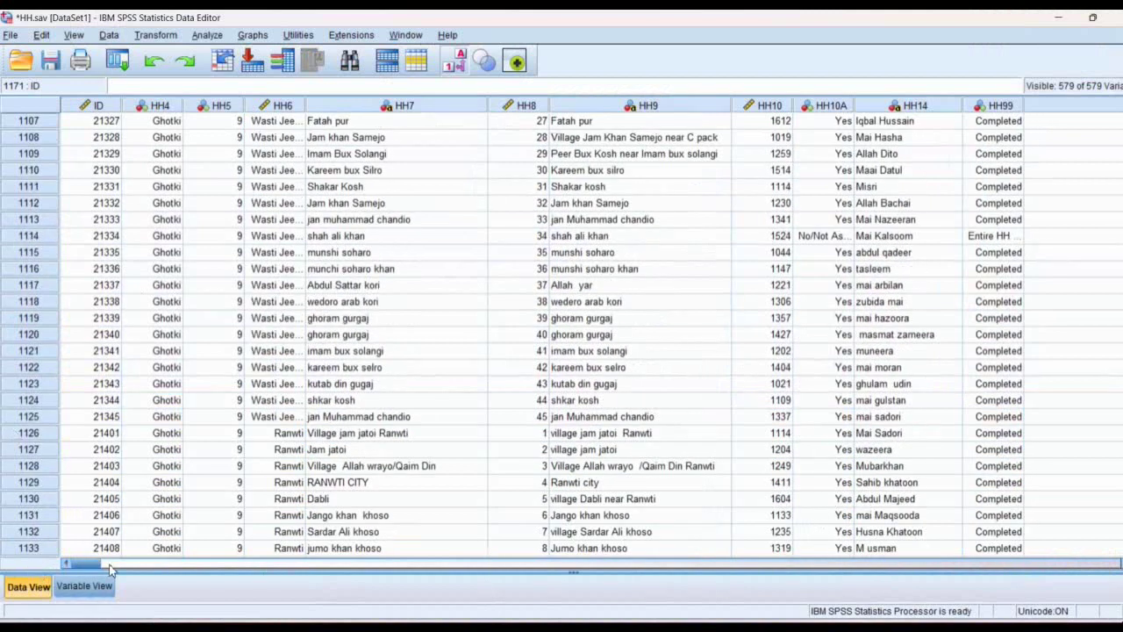
click(93, 589)
scroll(122, 504, down, 17)
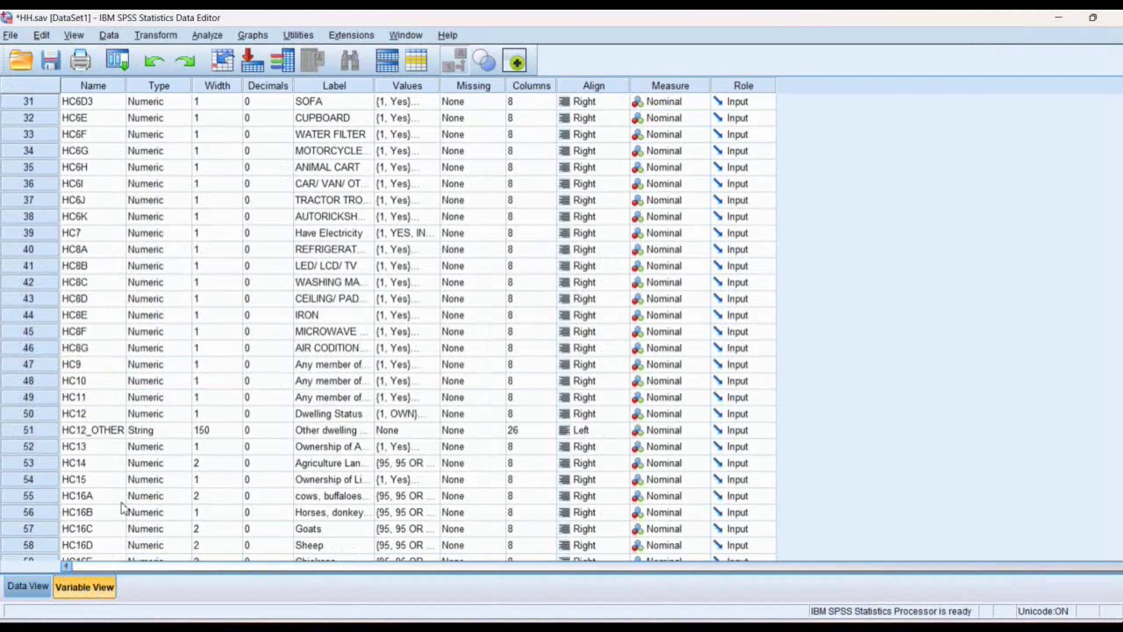
scroll(100, 496, down, 20)
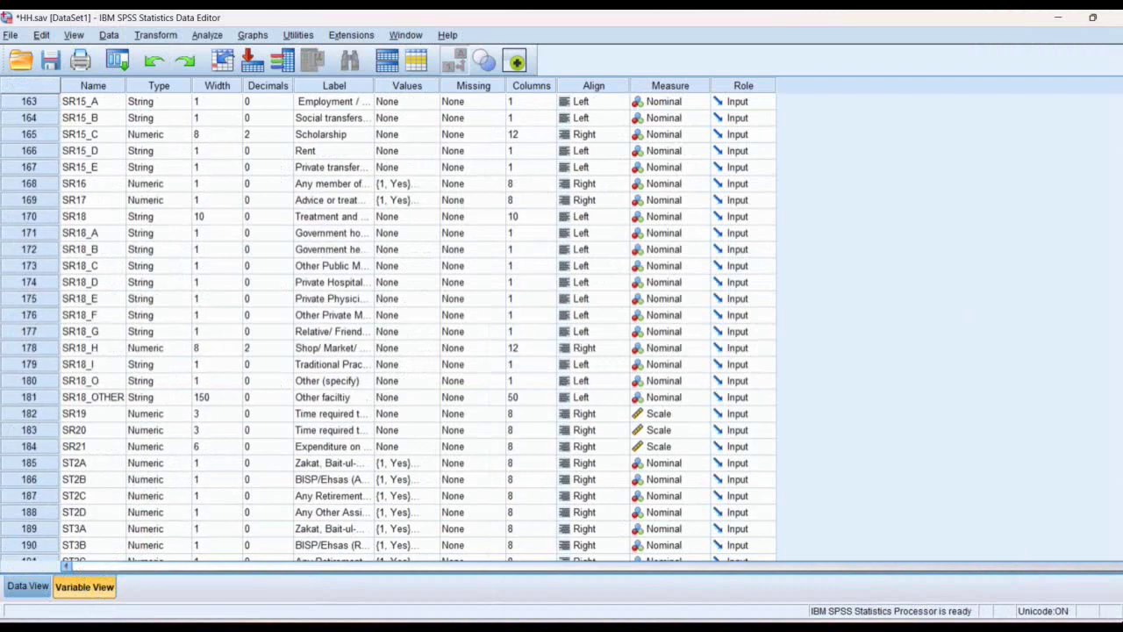
scroll(388, 327, down, 20)
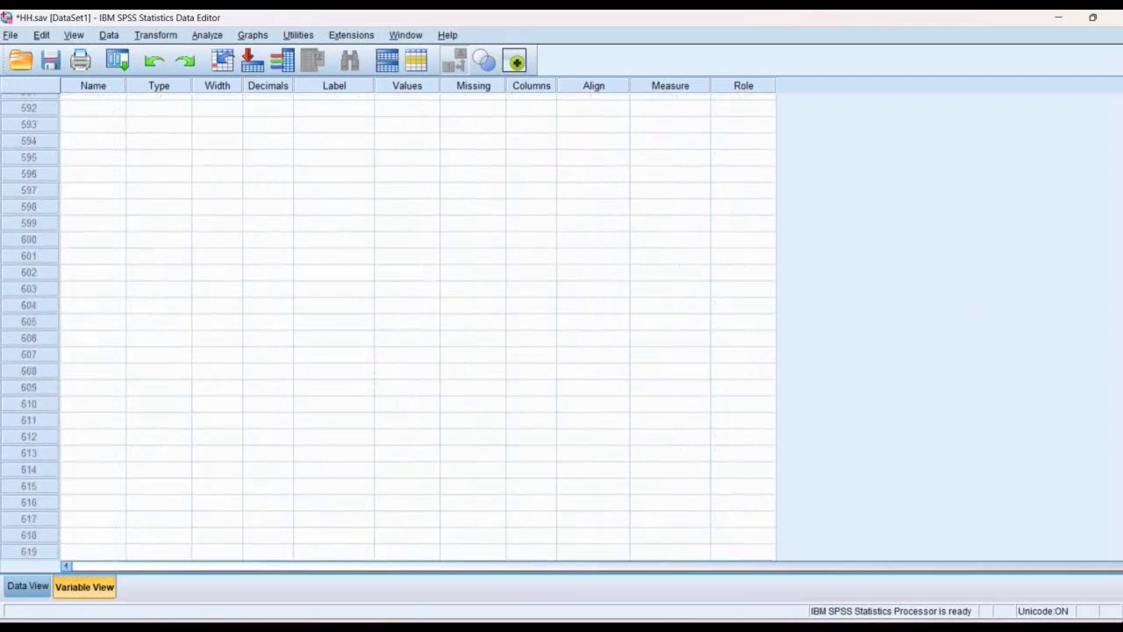
scroll(389, 326, up, 10)
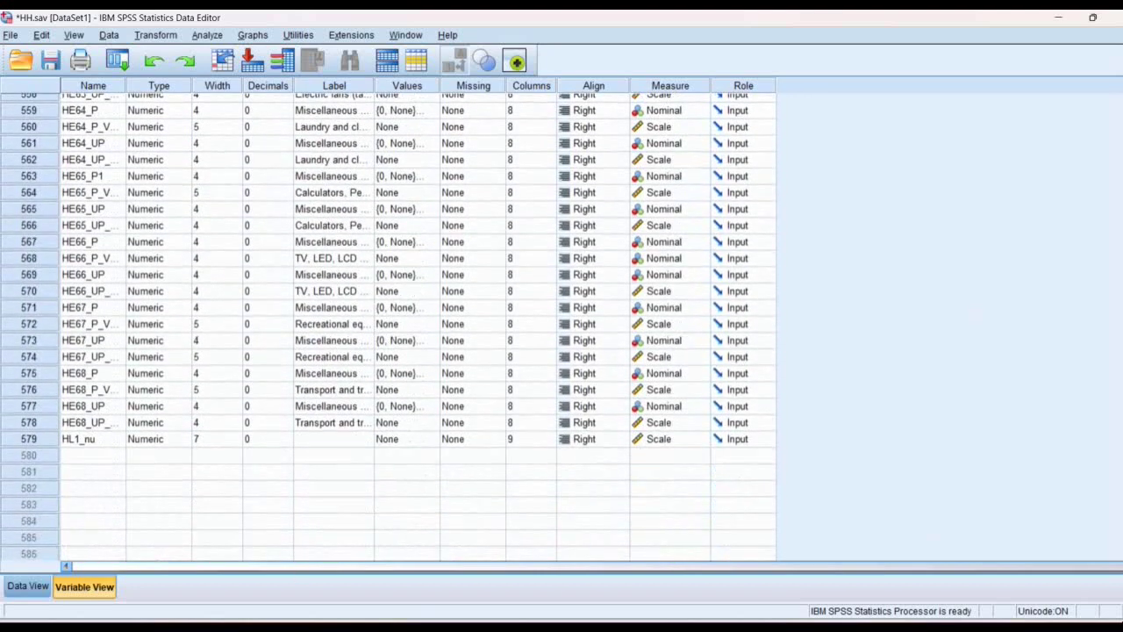
click(33, 439)
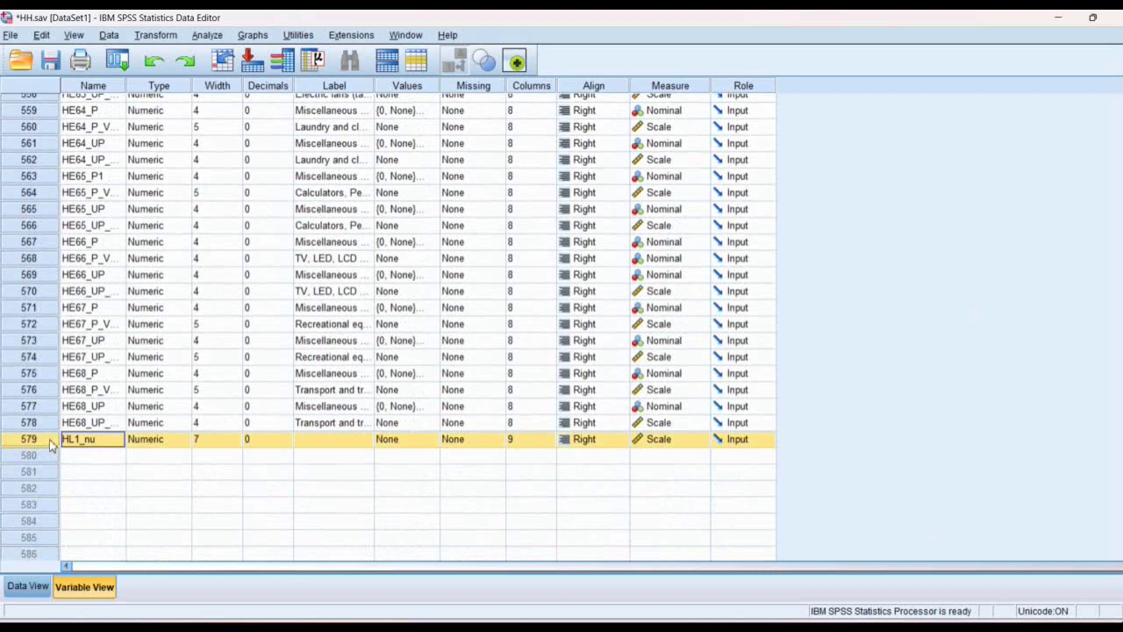
drag(50, 443, 63, 127)
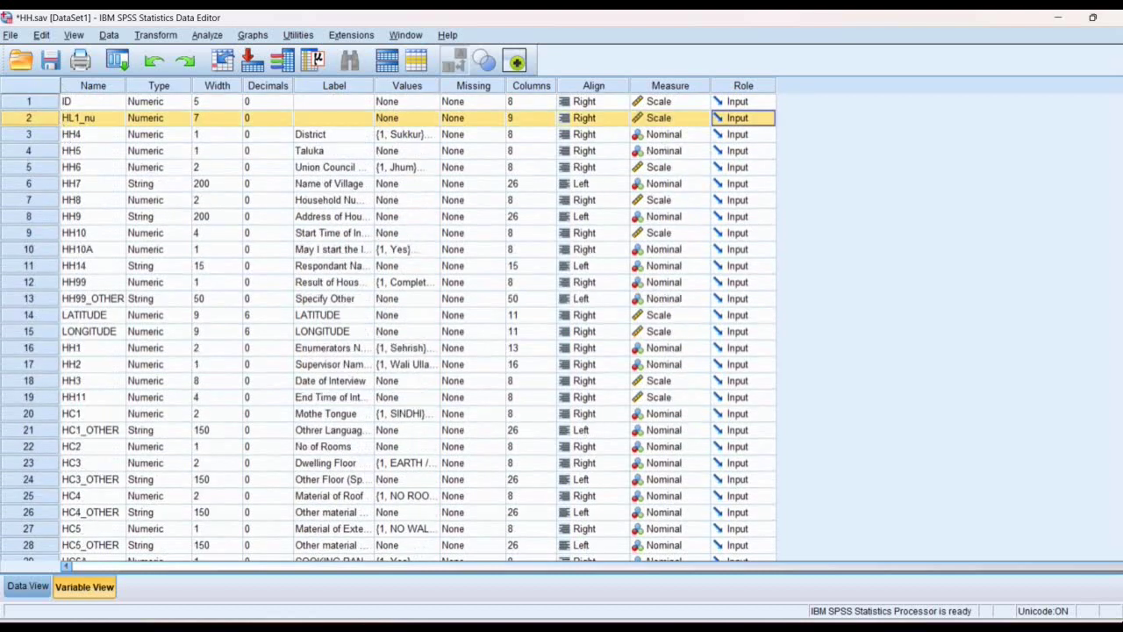
Review the HL1_nu values beside the household IDs in the HH.sav case data, back to the first case.
click(30, 586)
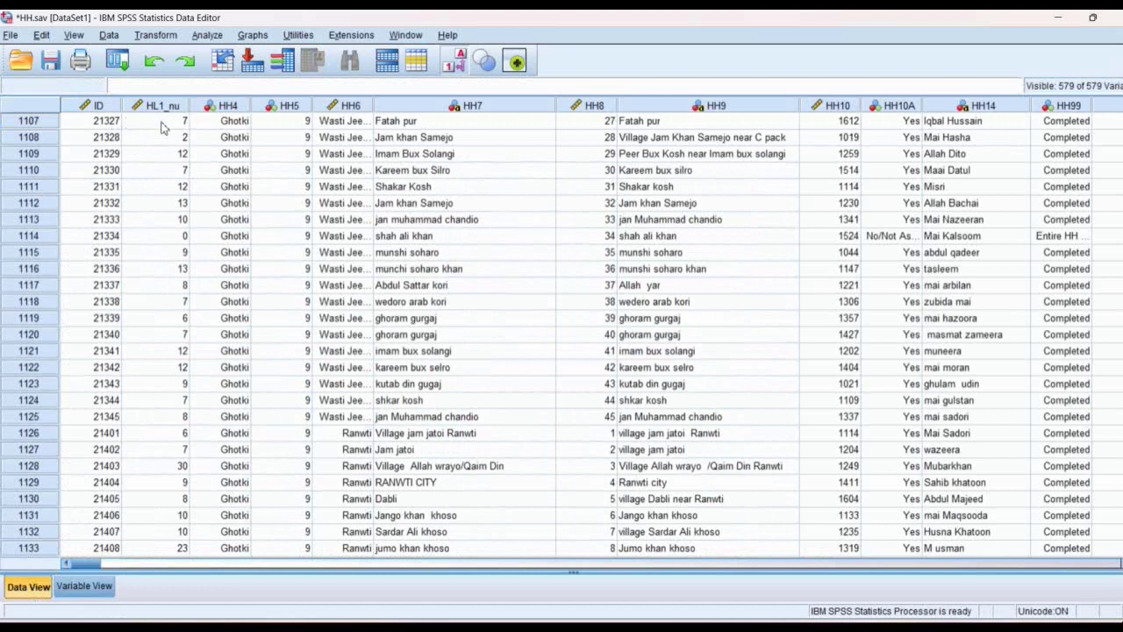
scroll(157, 202, up, 17)
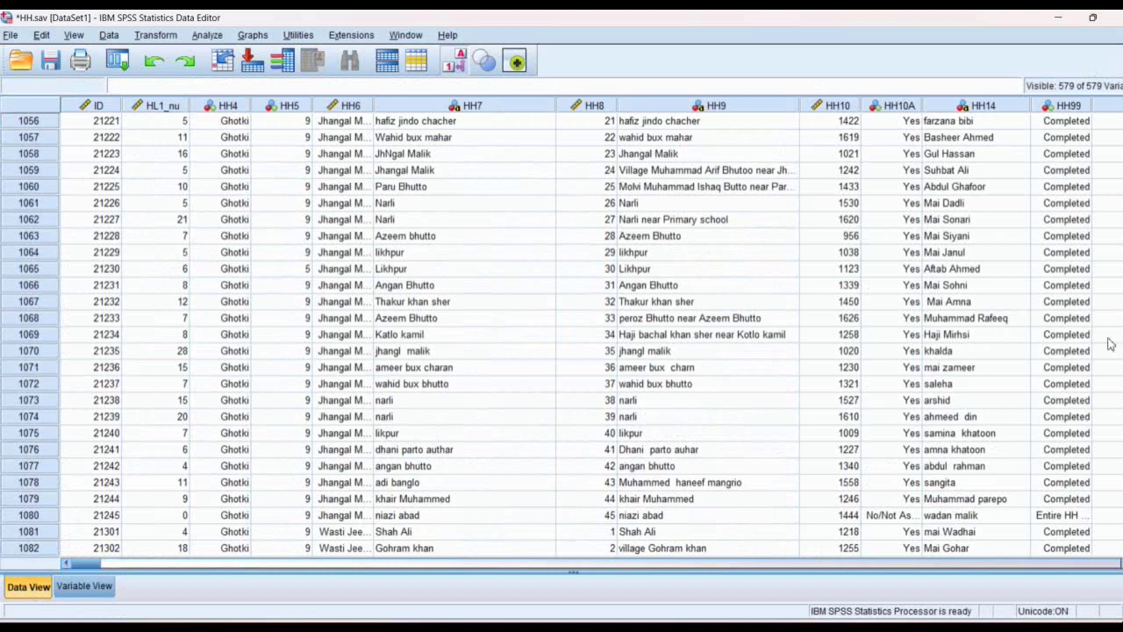
scroll(156, 202, up, 20)
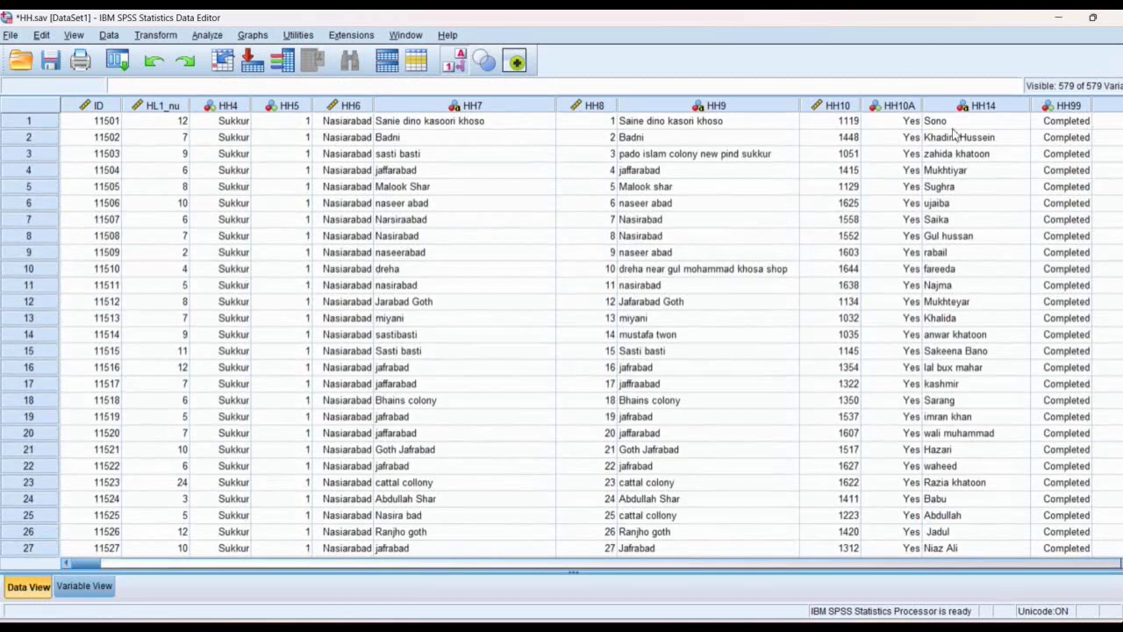